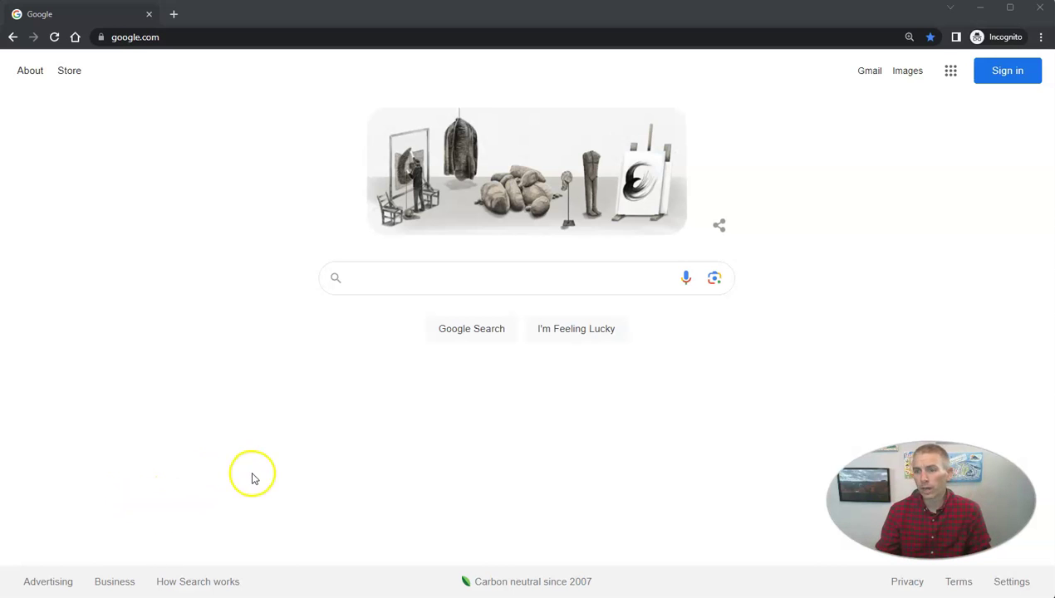
click(950, 72)
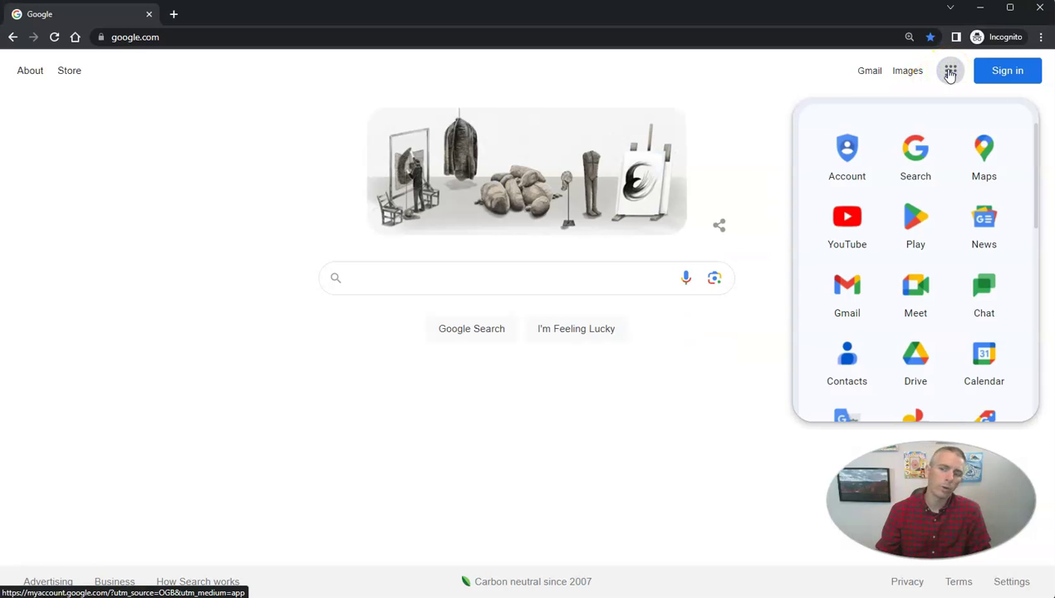
scroll(939, 255, down, 3)
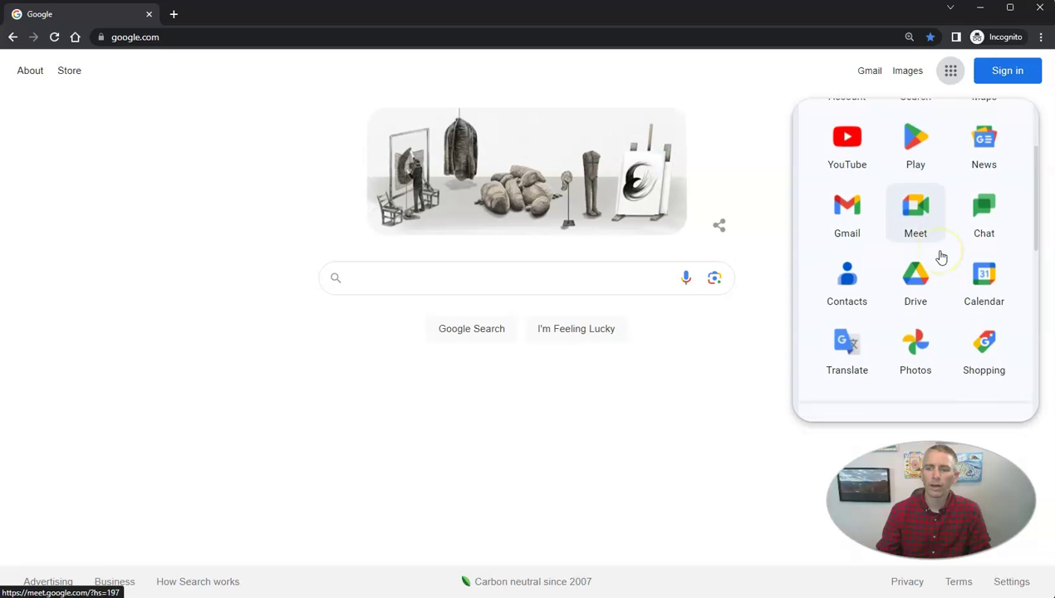
scroll(939, 254, down, 3)
click(860, 292)
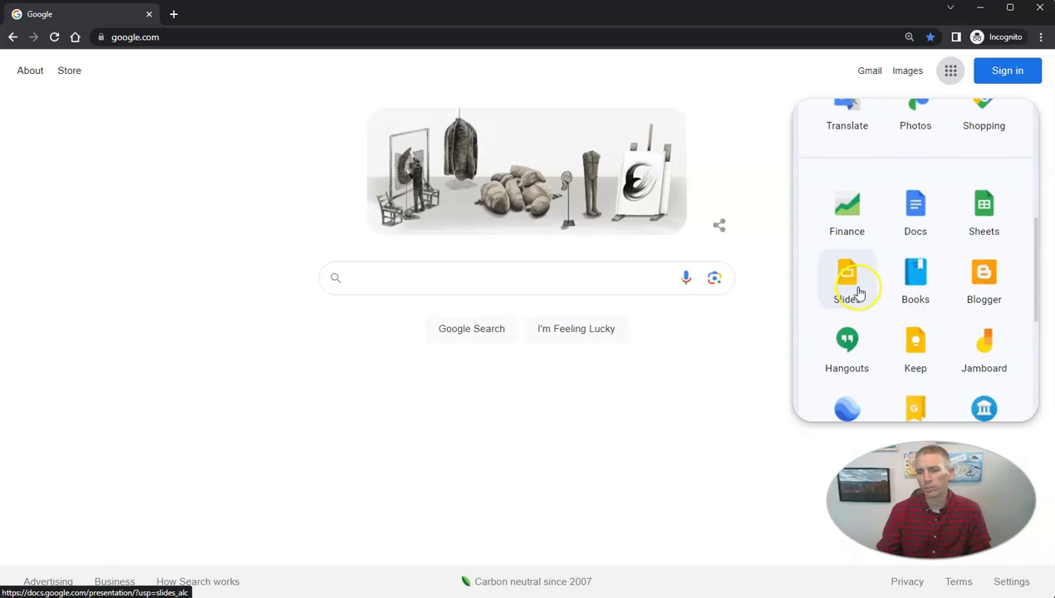
click(720, 415)
Go to slides.google.com.
click(259, 33)
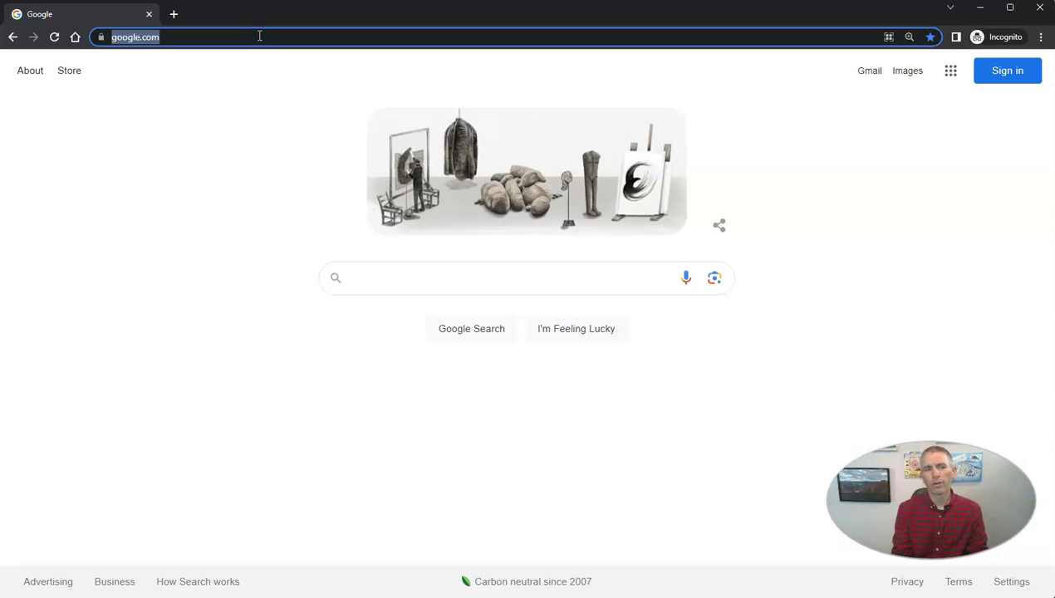
text(slides.)
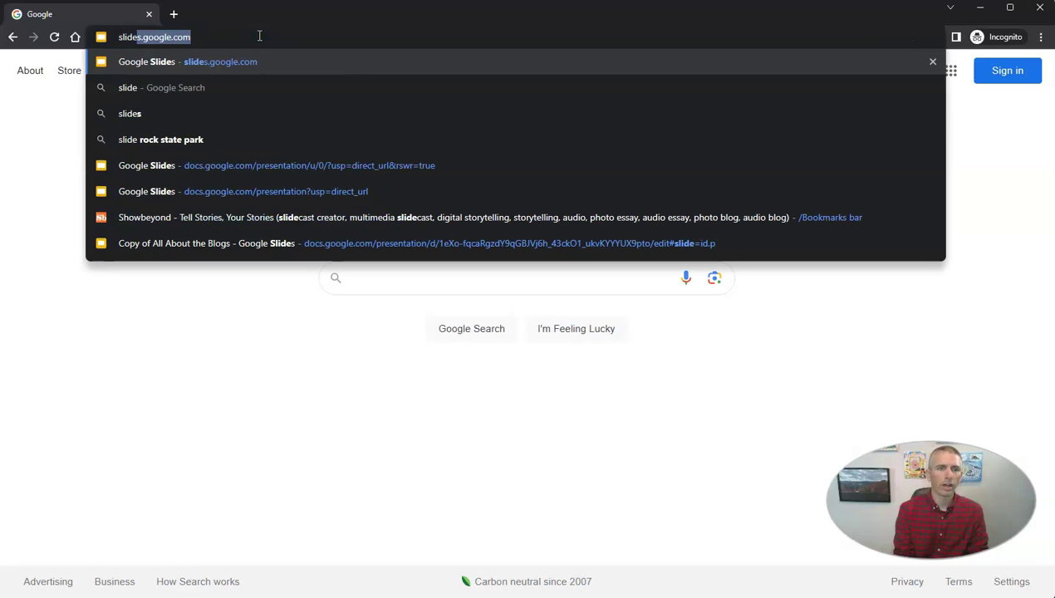
key(Return)
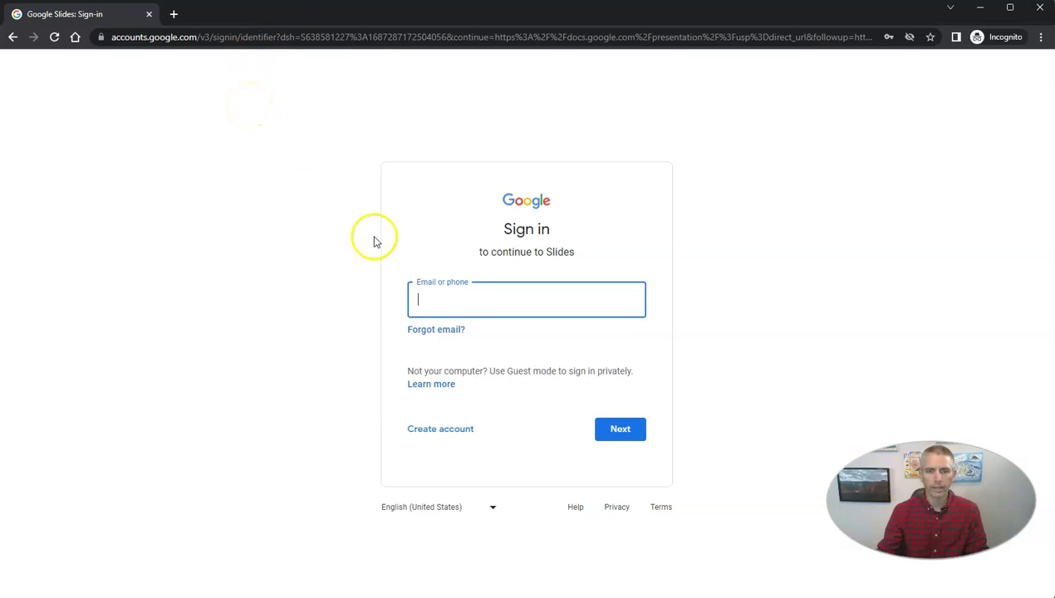
Sign in to Google Slides with the saved account e-mail and the account password.
click(464, 297)
click(748, 301)
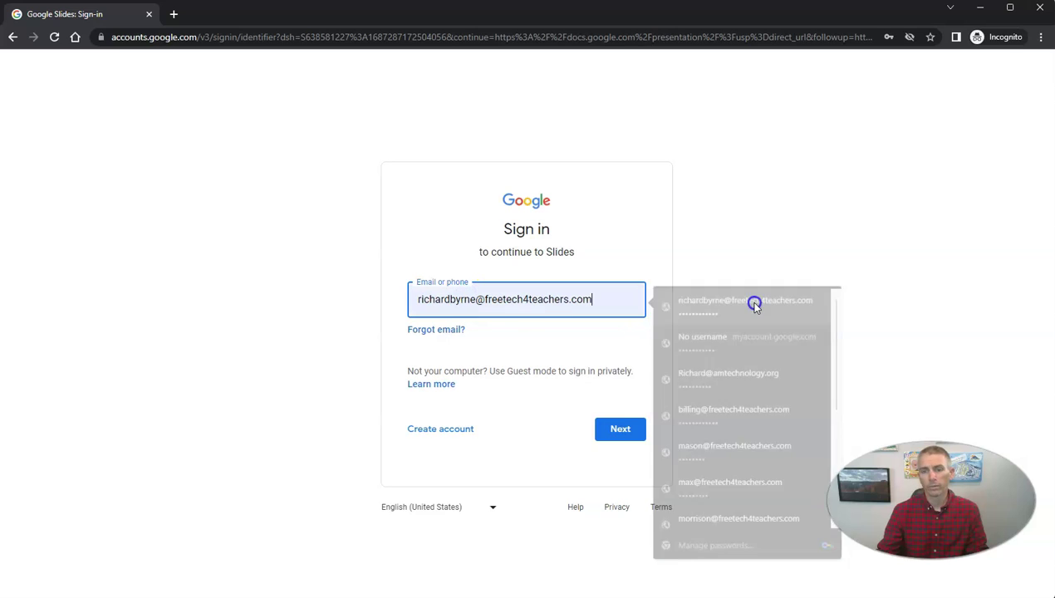
click(632, 436)
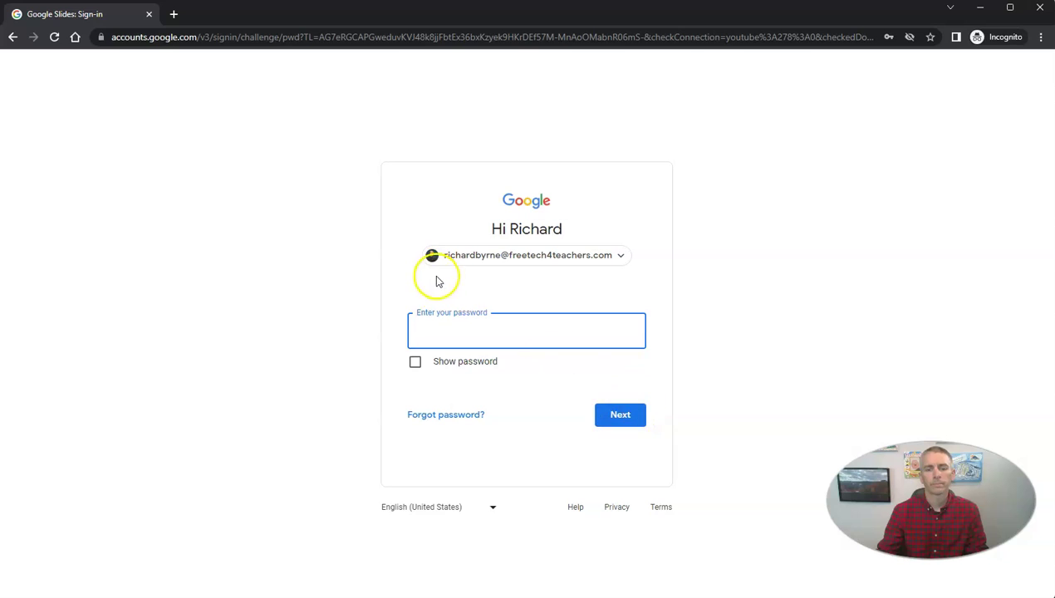
click(455, 328)
click(701, 333)
click(622, 408)
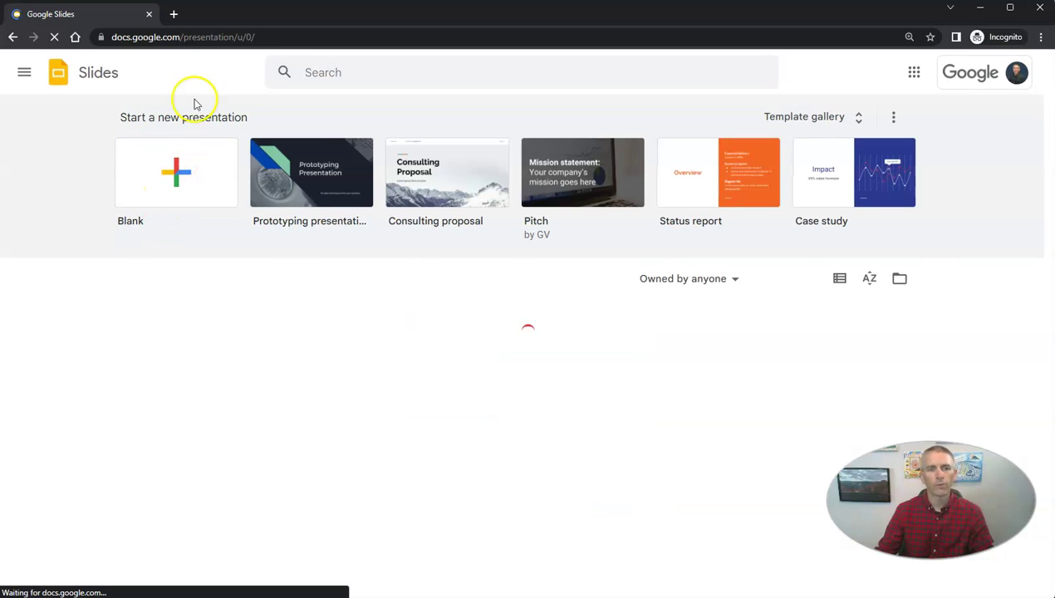
Create a blank presentation, keep the Simple Light theme and dismiss the theme choices.
click(165, 186)
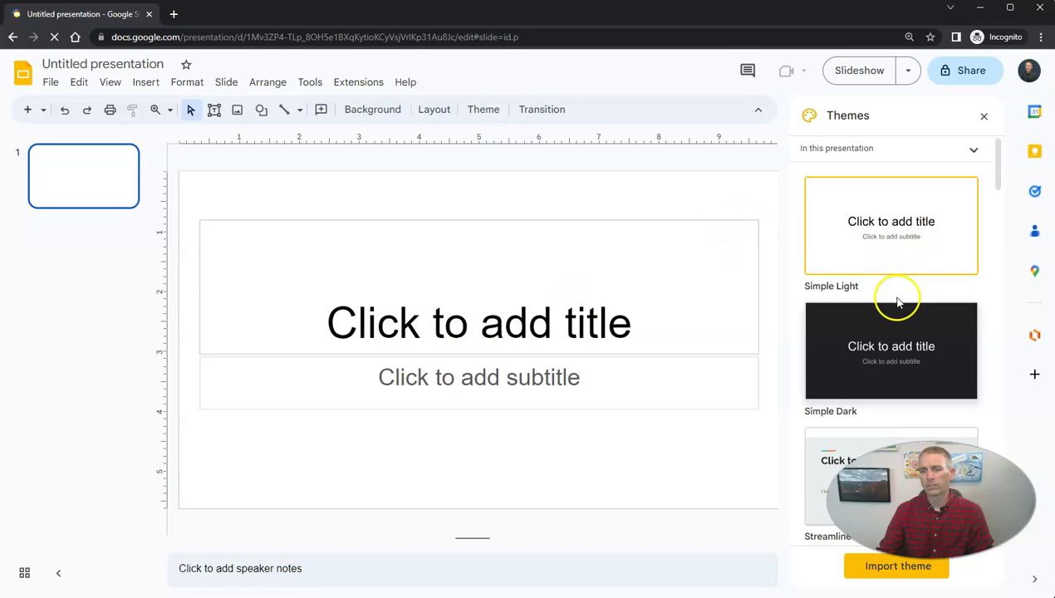
scroll(879, 370, down, 1)
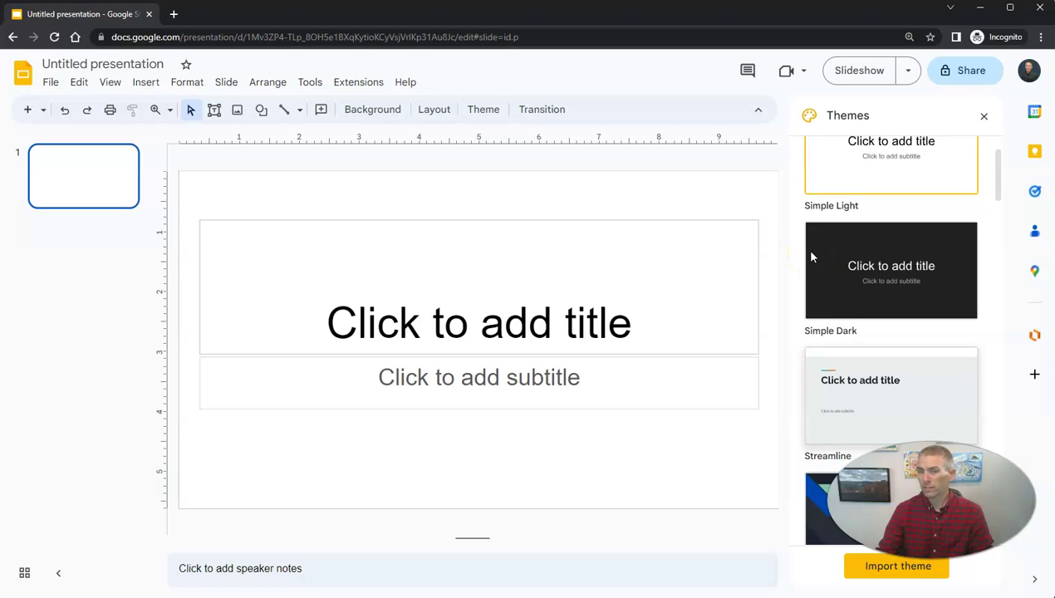
scroll(812, 258, down, 1)
scroll(867, 277, up, 2)
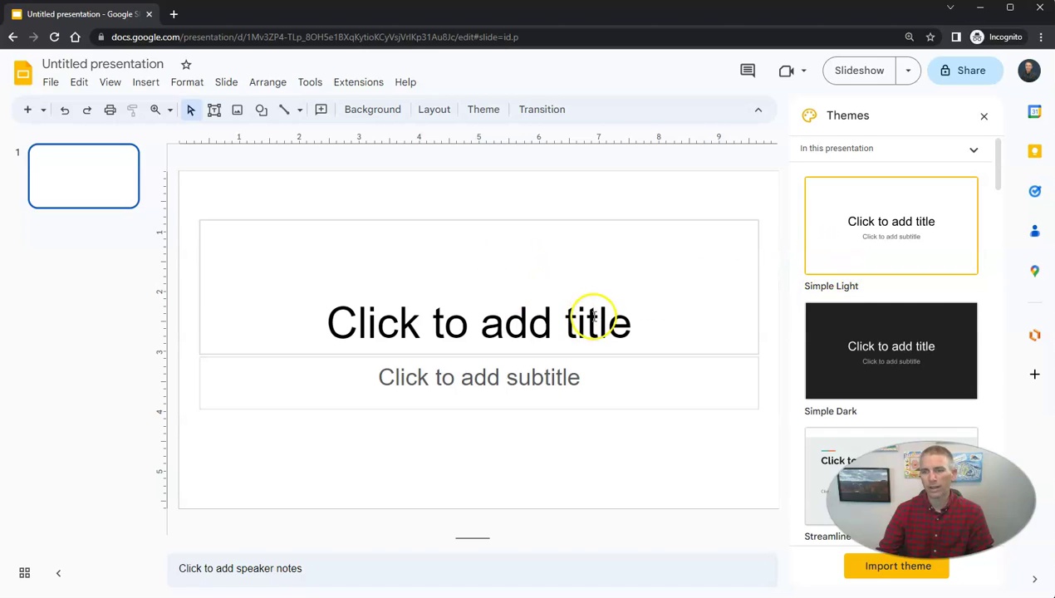
click(984, 116)
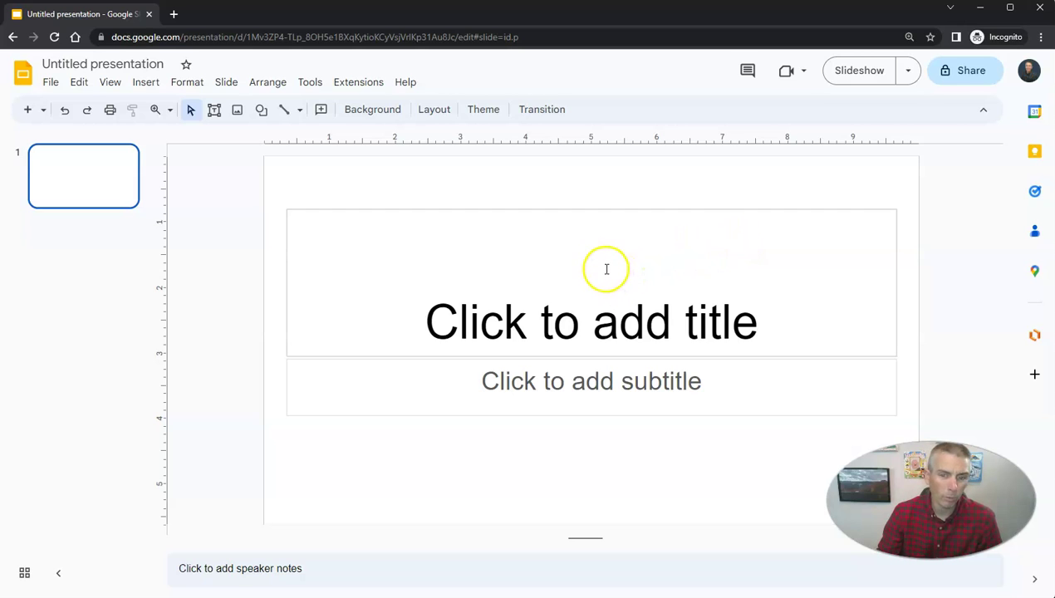
Rename the presentation as "Sample Fun Presentation".
click(102, 64)
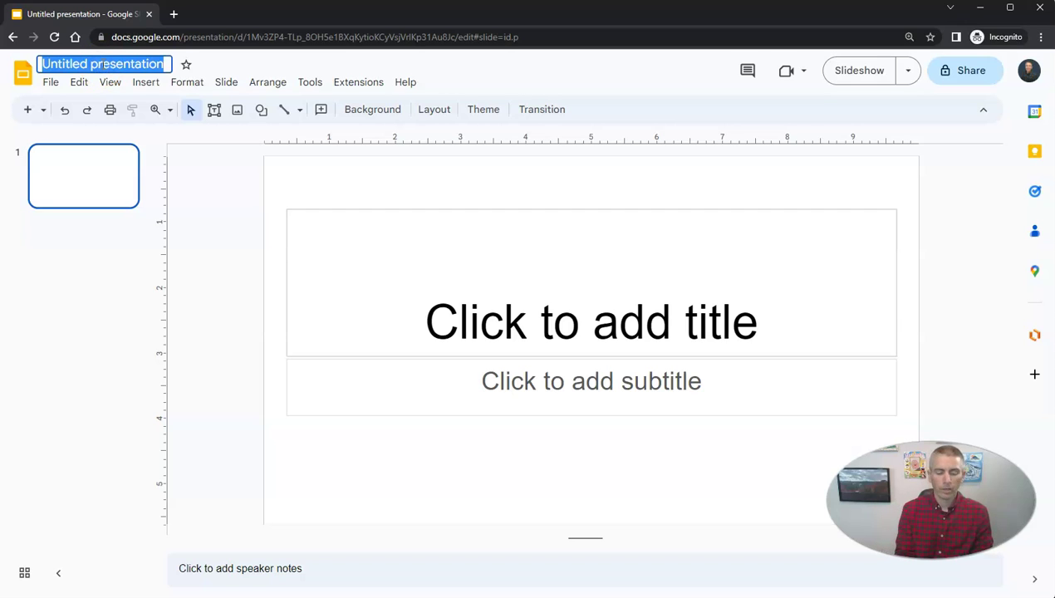
text(Samp)
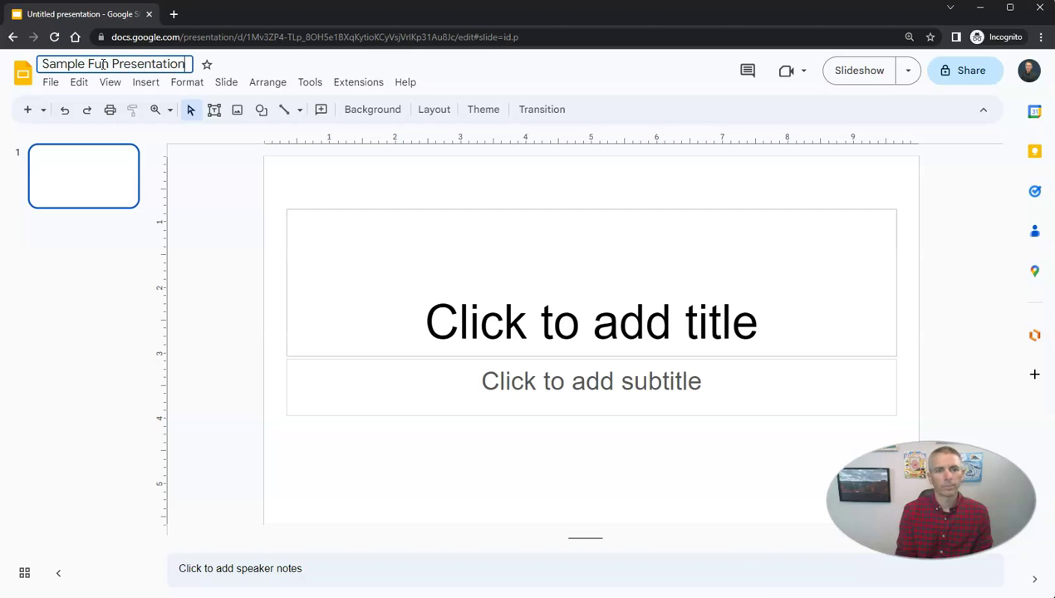
click(624, 322)
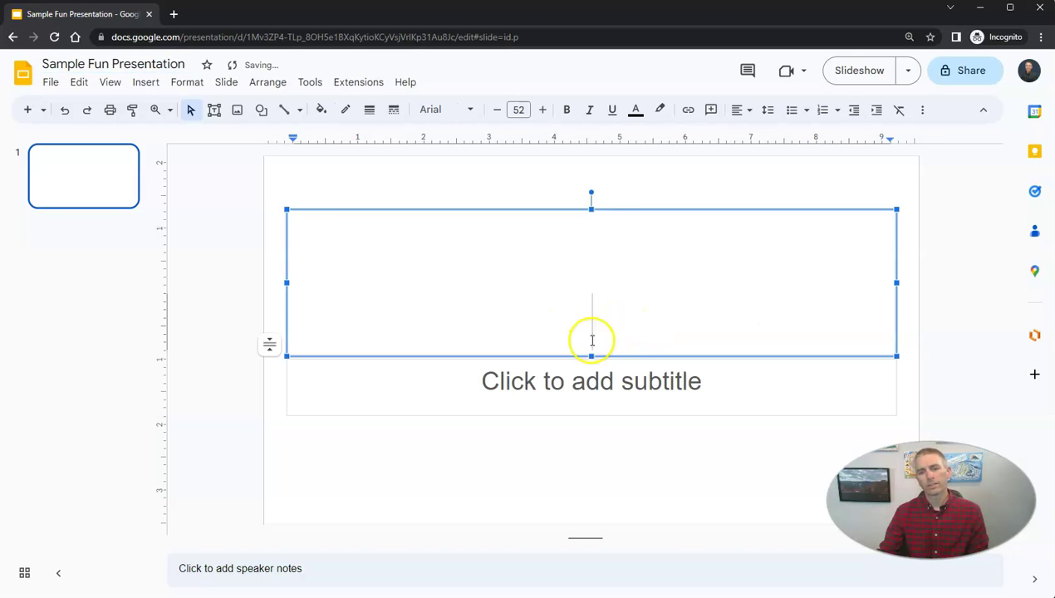
Enter "Sample Fun Presentation" as the title on the first slide.
click(587, 334)
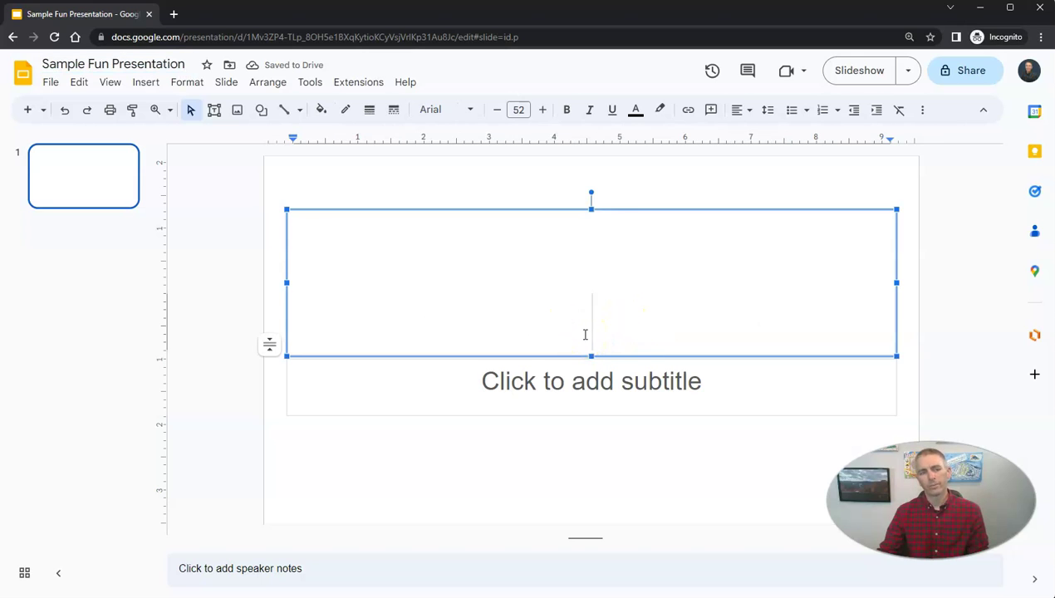
text(Sampl)
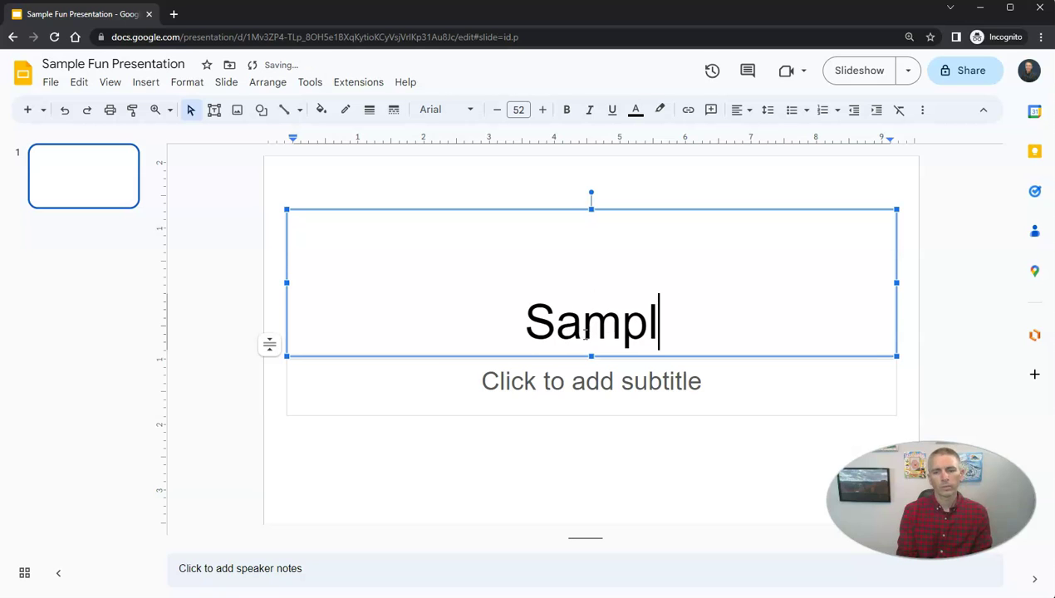
text(e Fun Prese)
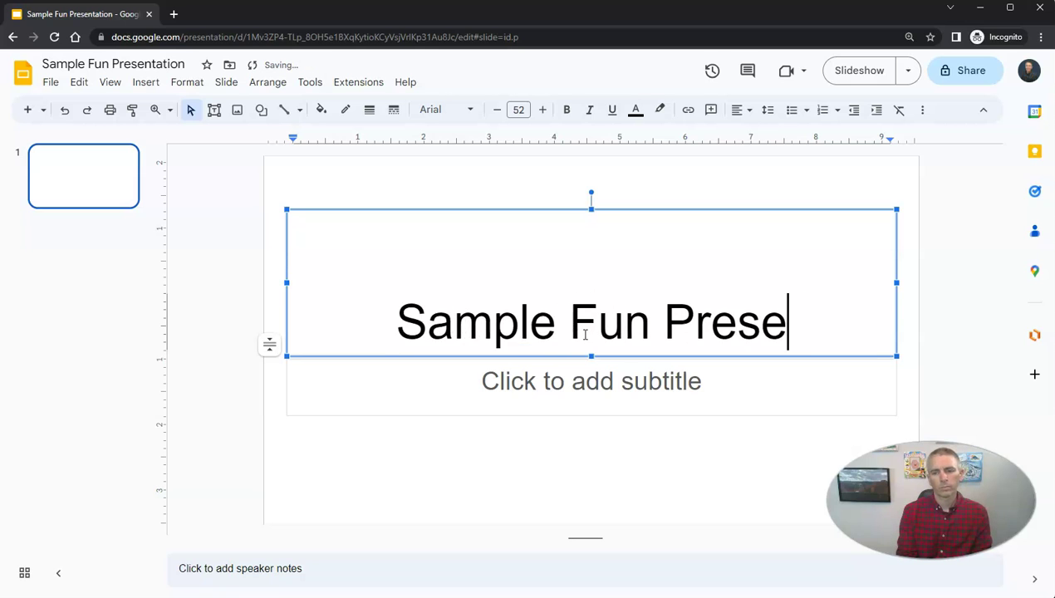
text(ntation)
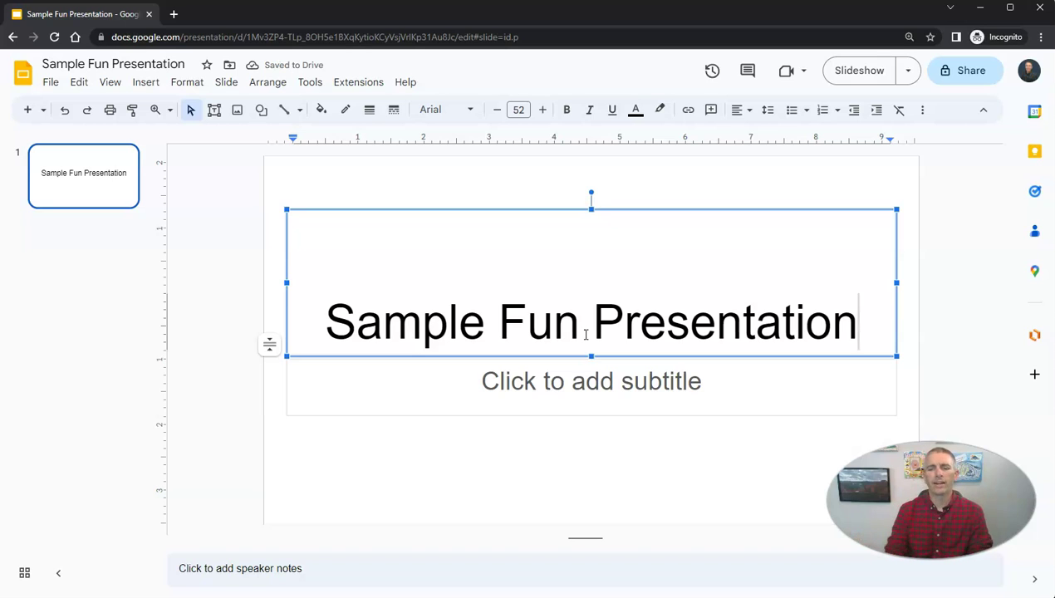
With the slide's title text selected, add Playfair Display and Merriweather to the available fonts.
triple_click(585, 334)
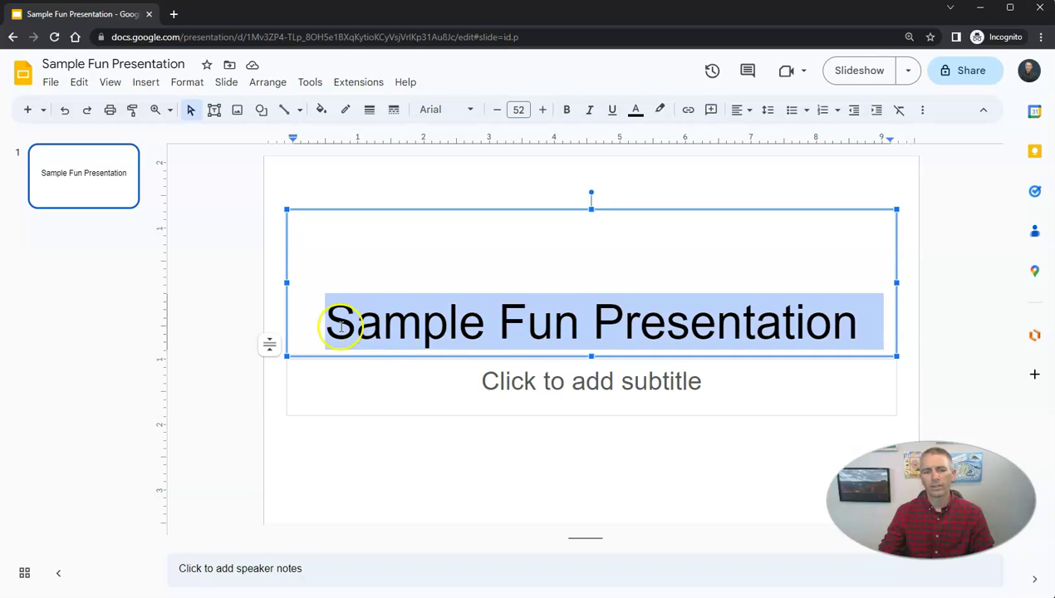
drag(326, 326, 846, 316)
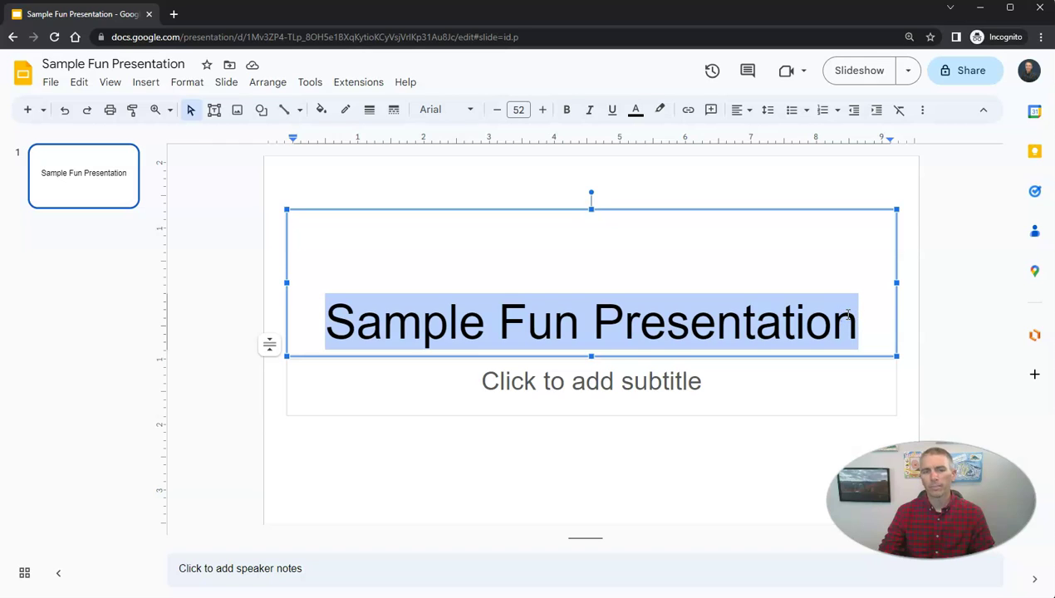
click(471, 114)
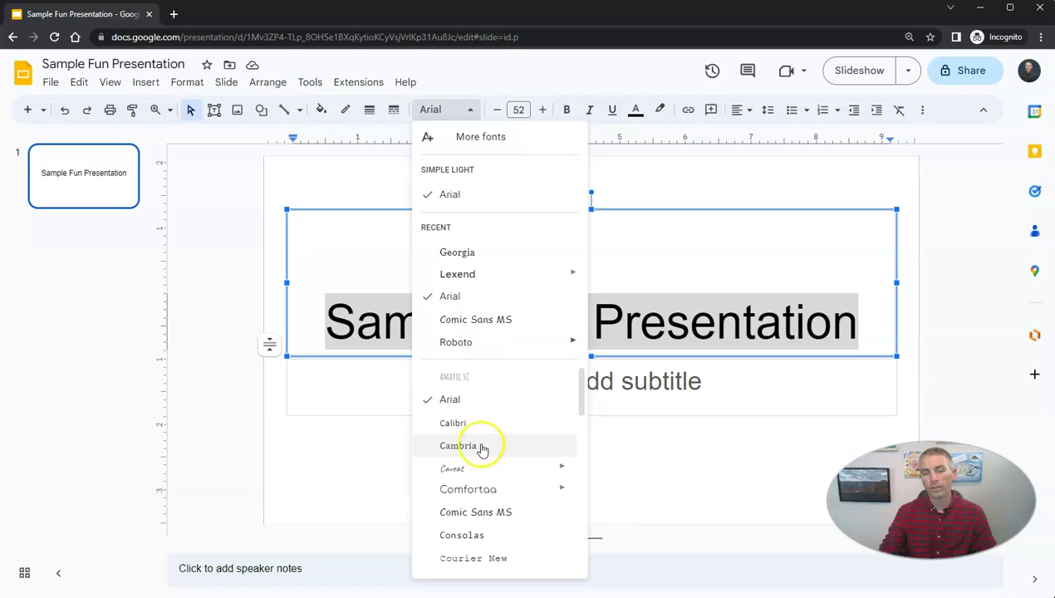
mouse_move(483, 492)
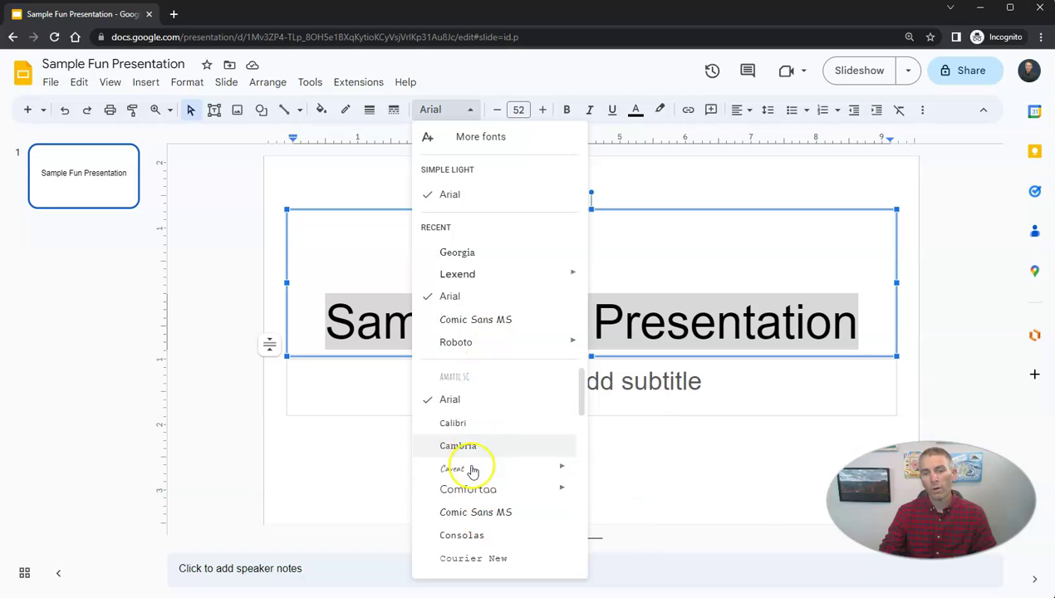
scroll(479, 439, down, 3)
scroll(483, 440, down, 5)
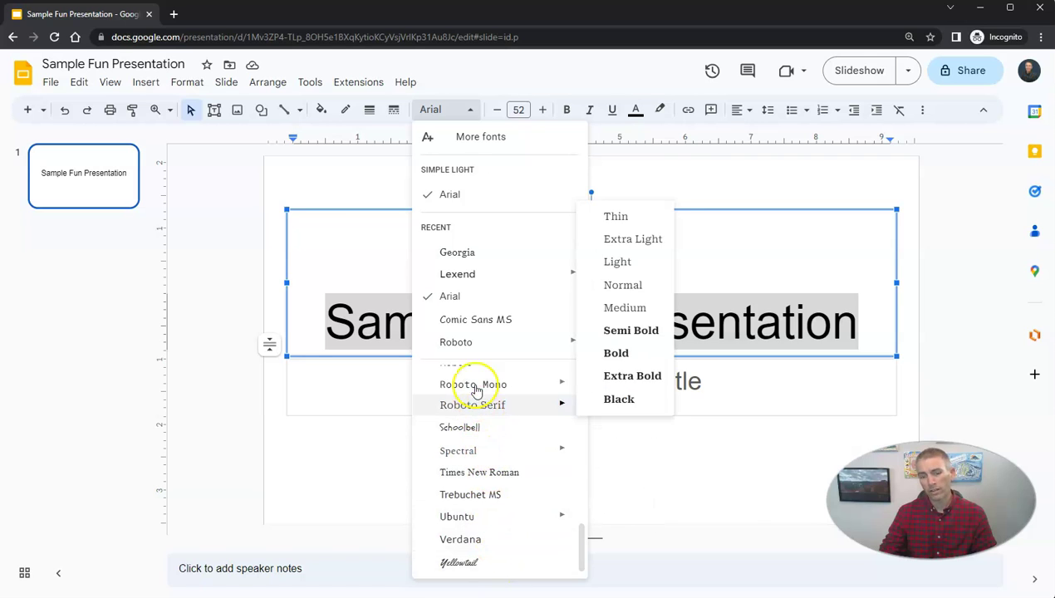
click(472, 139)
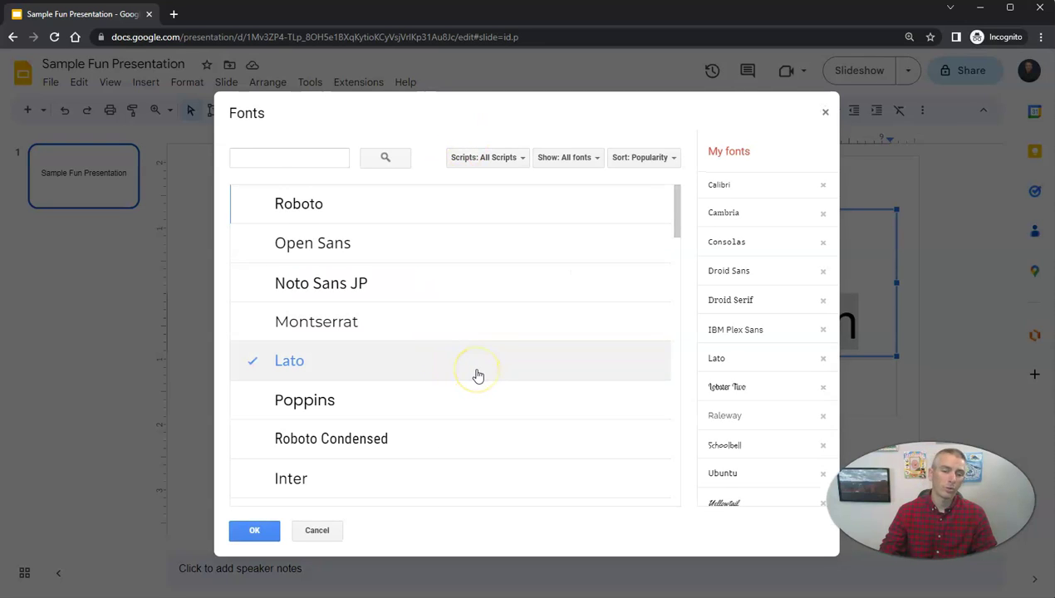
scroll(472, 372, down, 2)
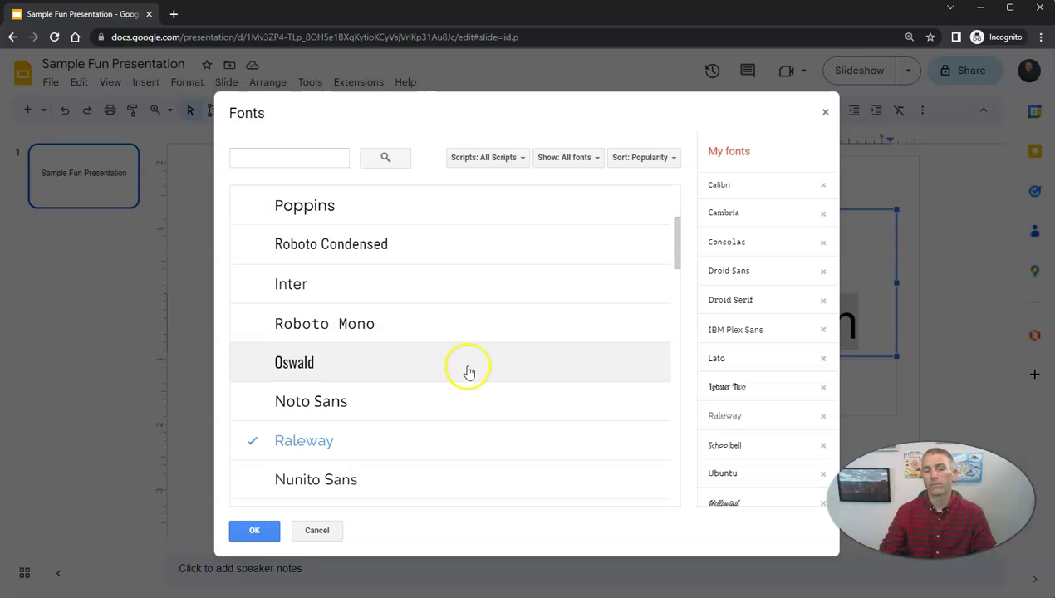
scroll(468, 371, down, 4)
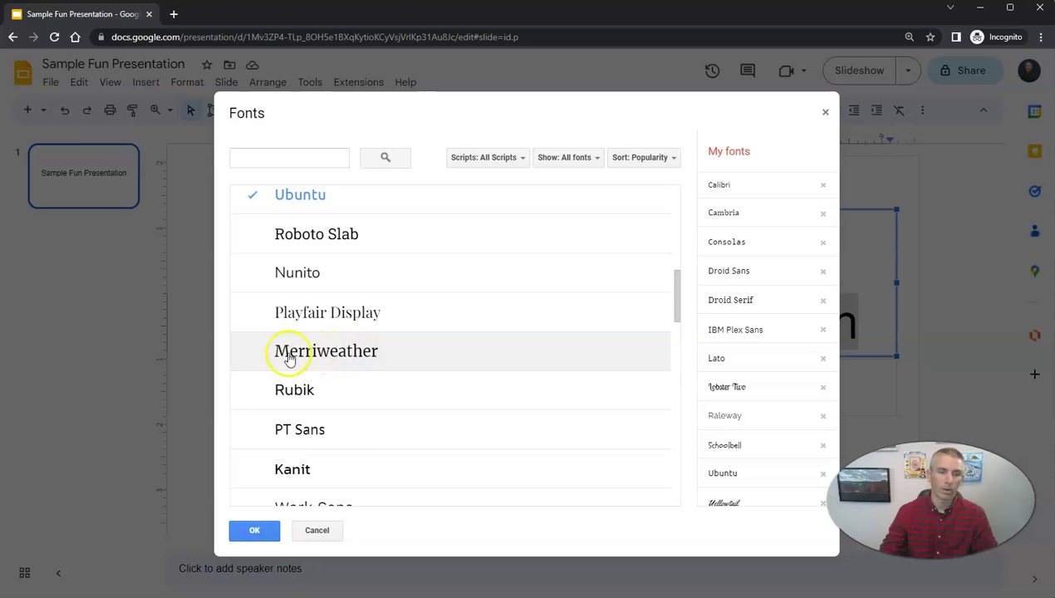
click(336, 317)
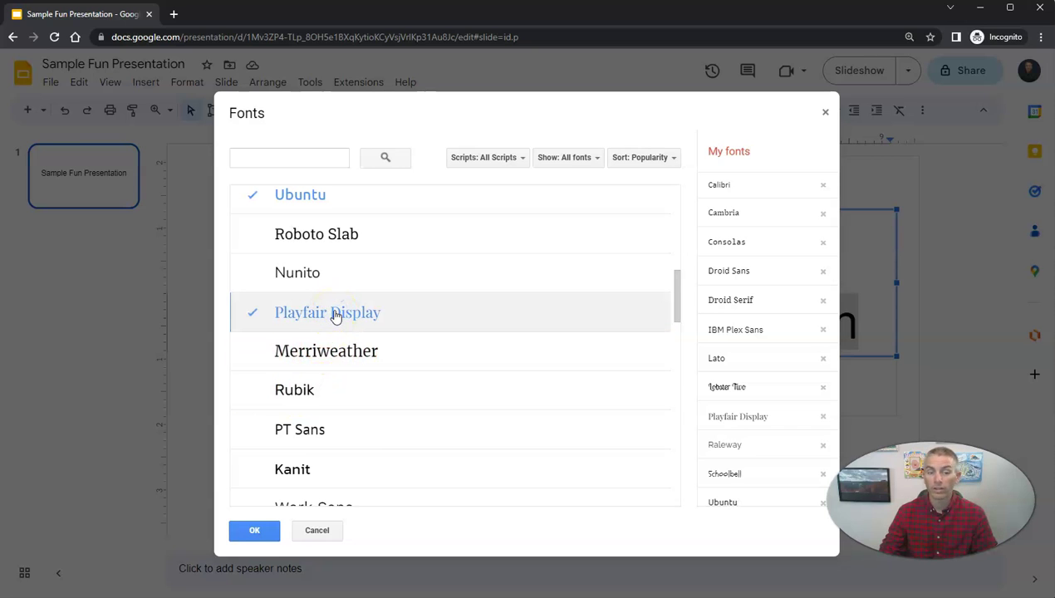
click(330, 354)
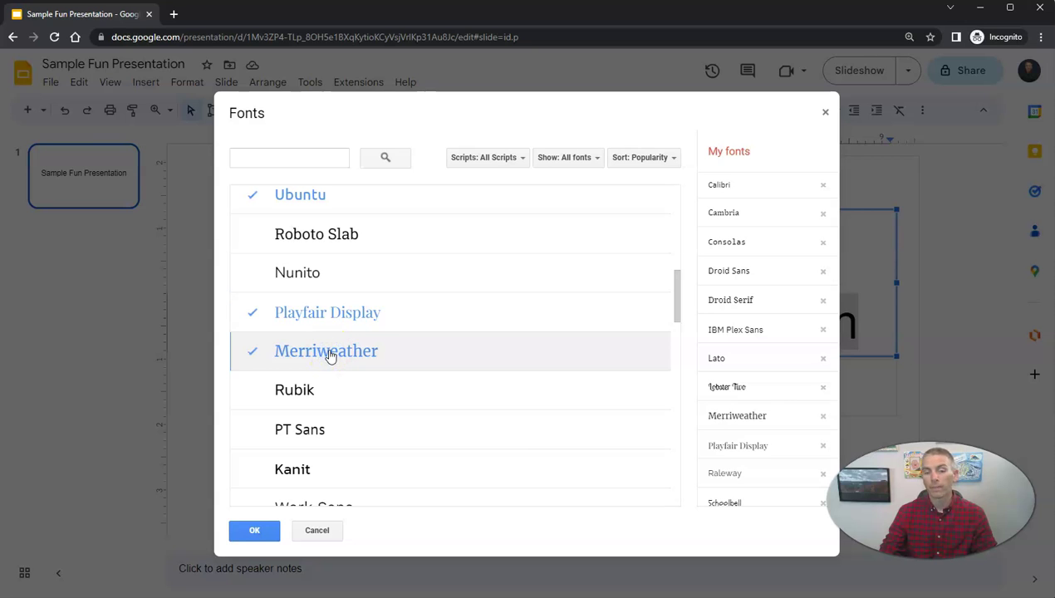
click(254, 530)
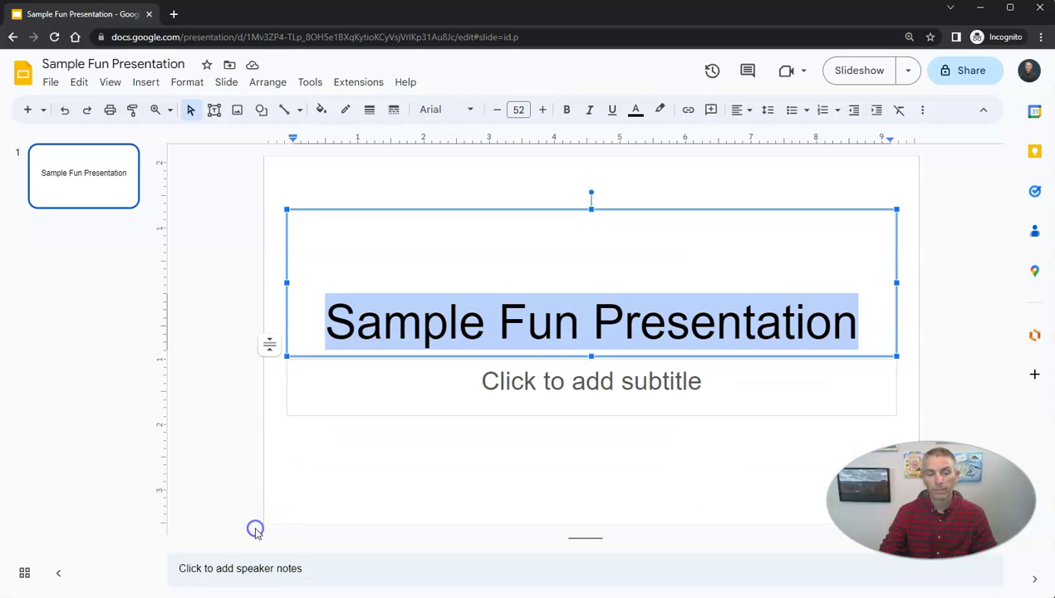
Set the title text's font to Merriweather Bold.
click(455, 111)
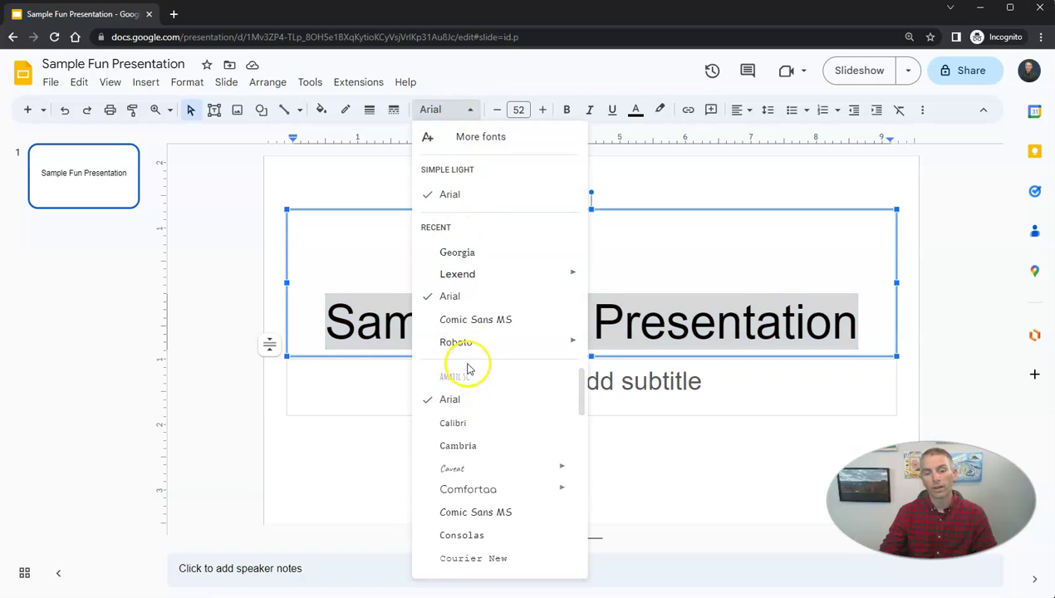
scroll(478, 457, down, 5)
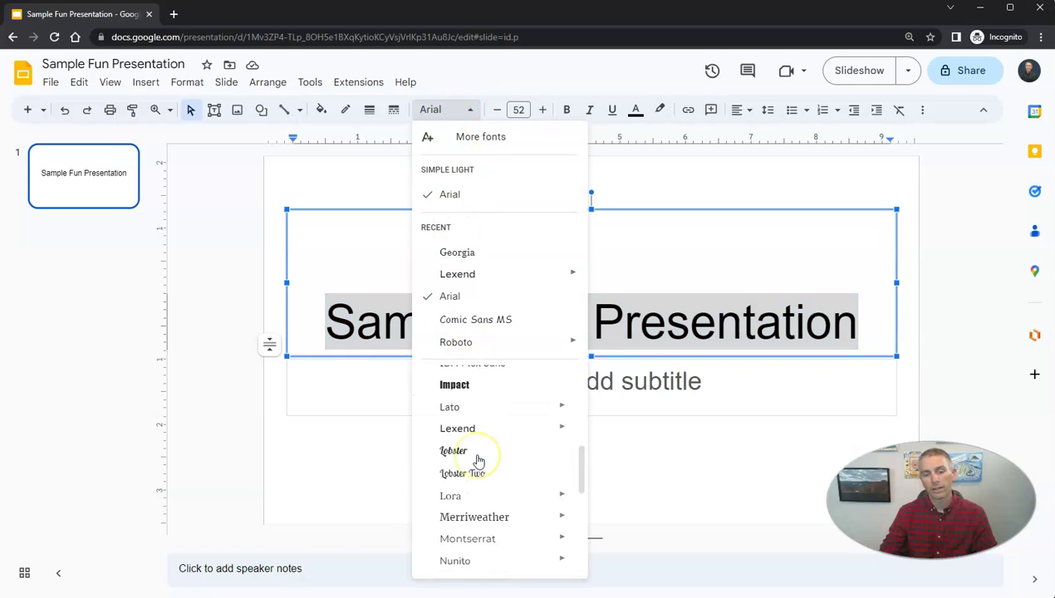
mouse_move(478, 459)
mouse_move(471, 433)
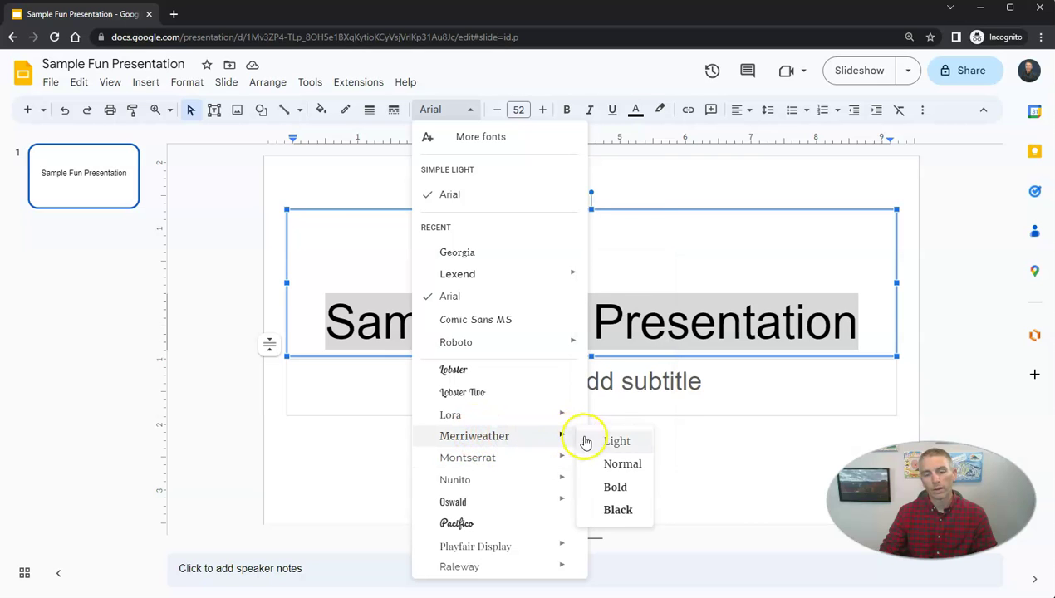
click(616, 488)
click(608, 390)
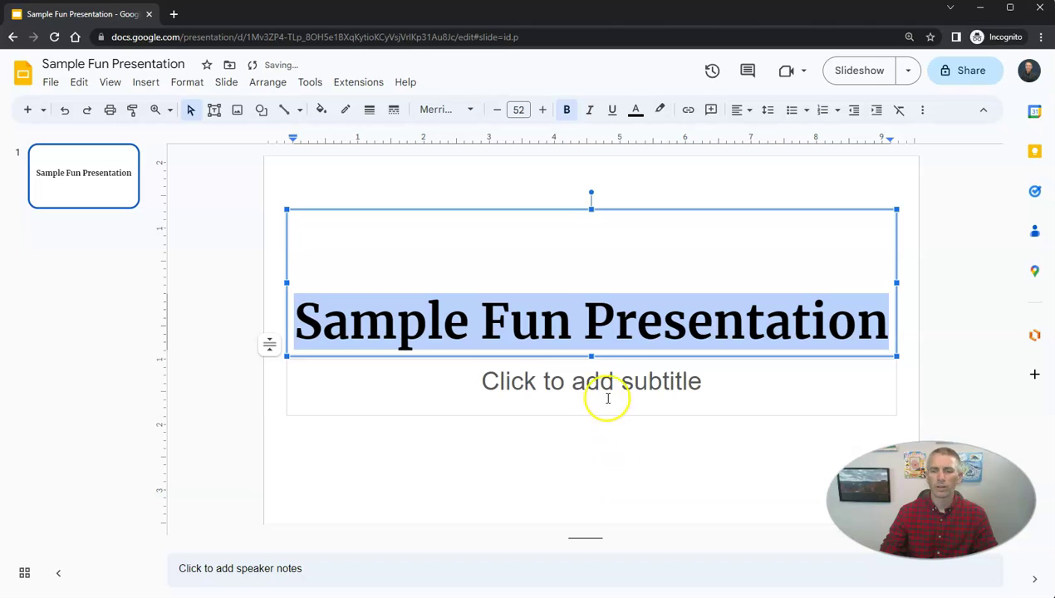
Enter the presenter's name as the subtitle on the title slide.
text(Mr. Brn)
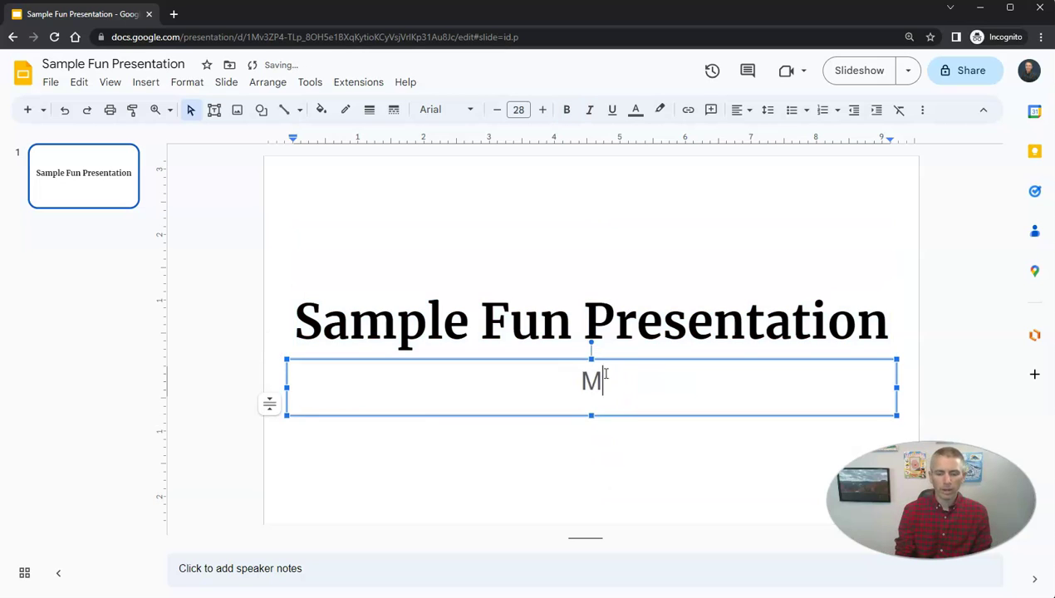
key(BackSpace)
key(BackSpace)
text(yrne)
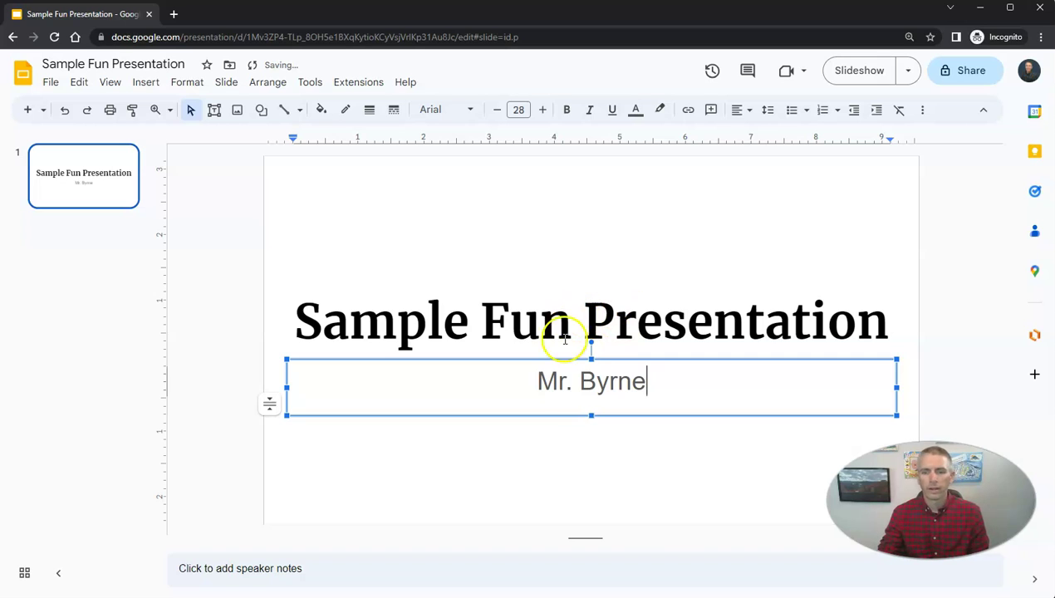
Format the whole subtitle text as bold, italic and underlined.
double_click(552, 381)
triple_click(553, 381)
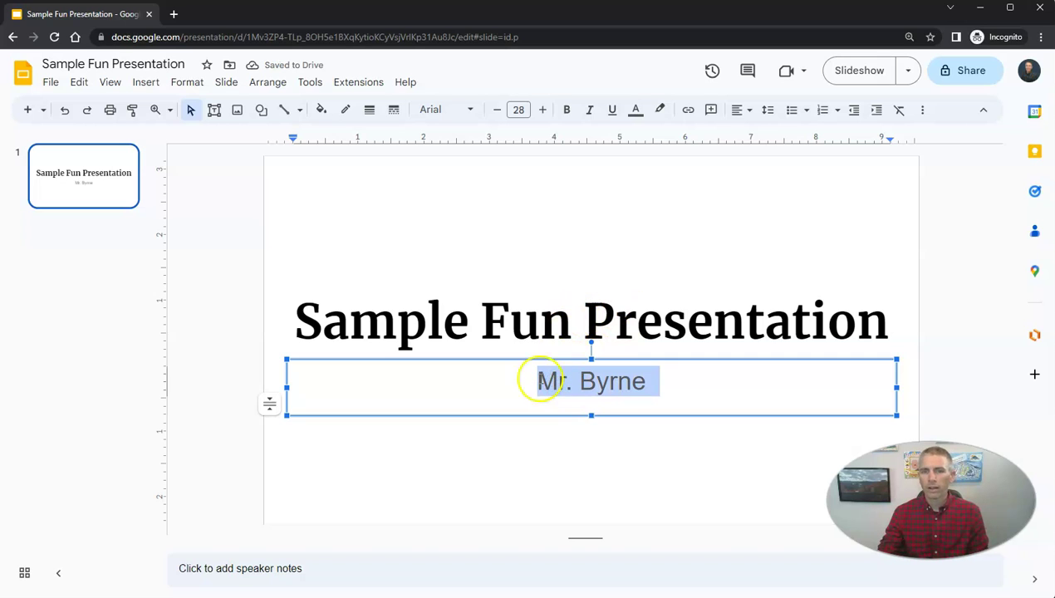
click(568, 113)
click(591, 112)
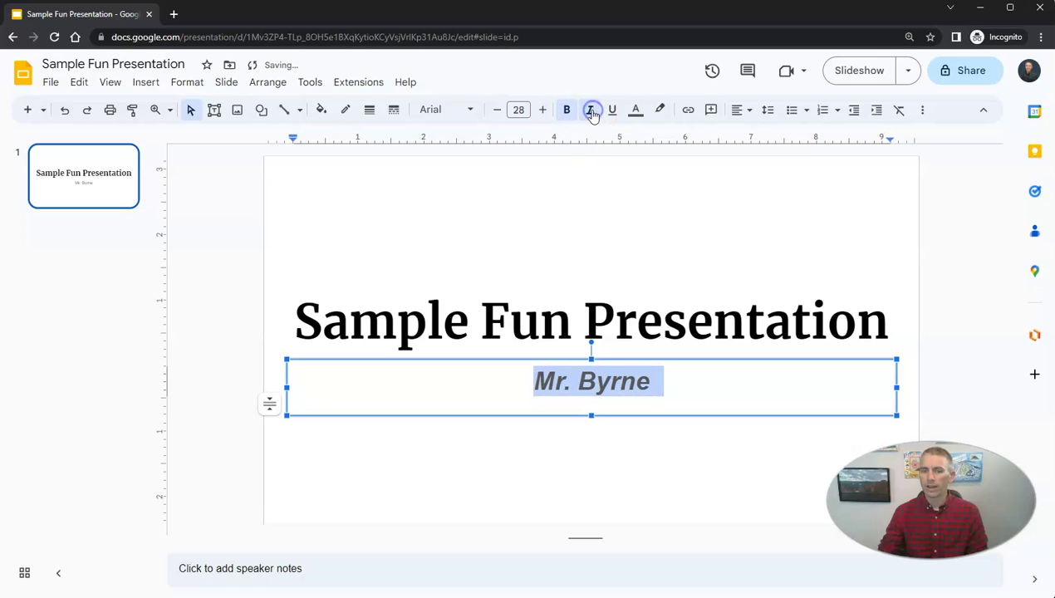
click(610, 111)
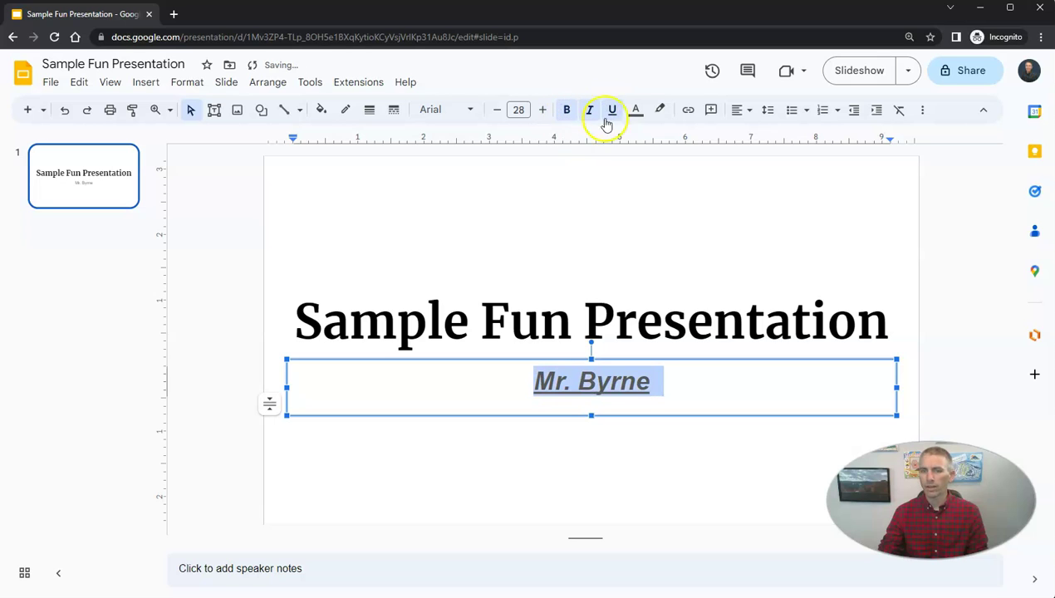
Set the subtitle's text color to magenta and its highlight color to black.
click(637, 112)
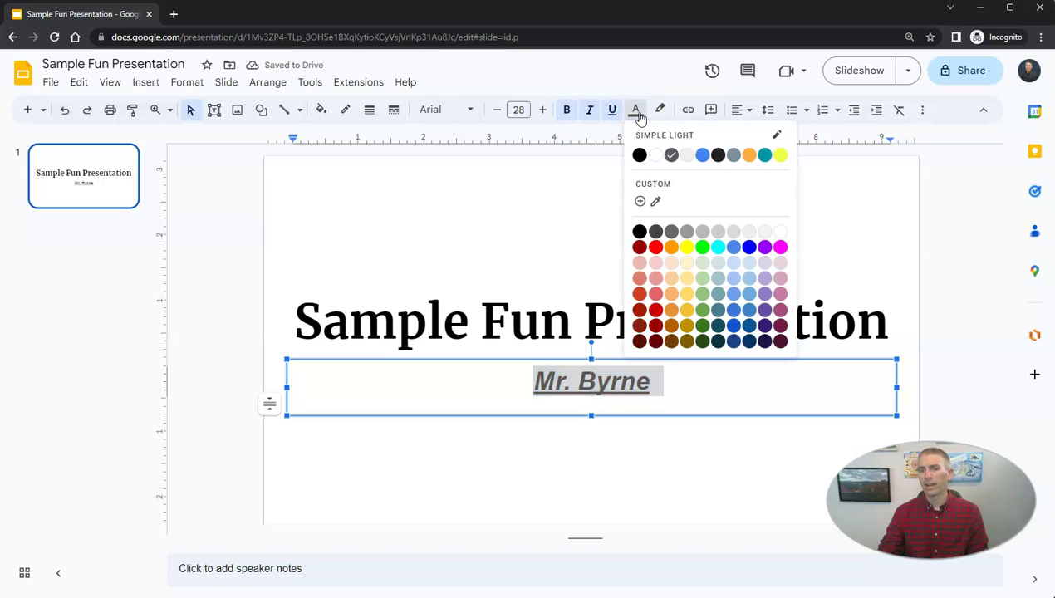
click(782, 248)
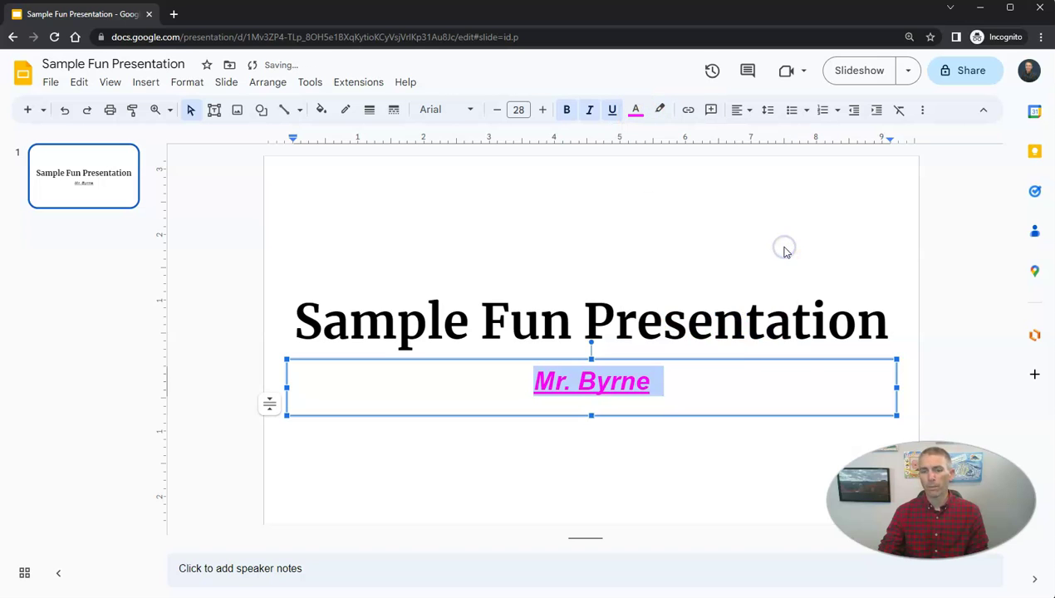
click(659, 111)
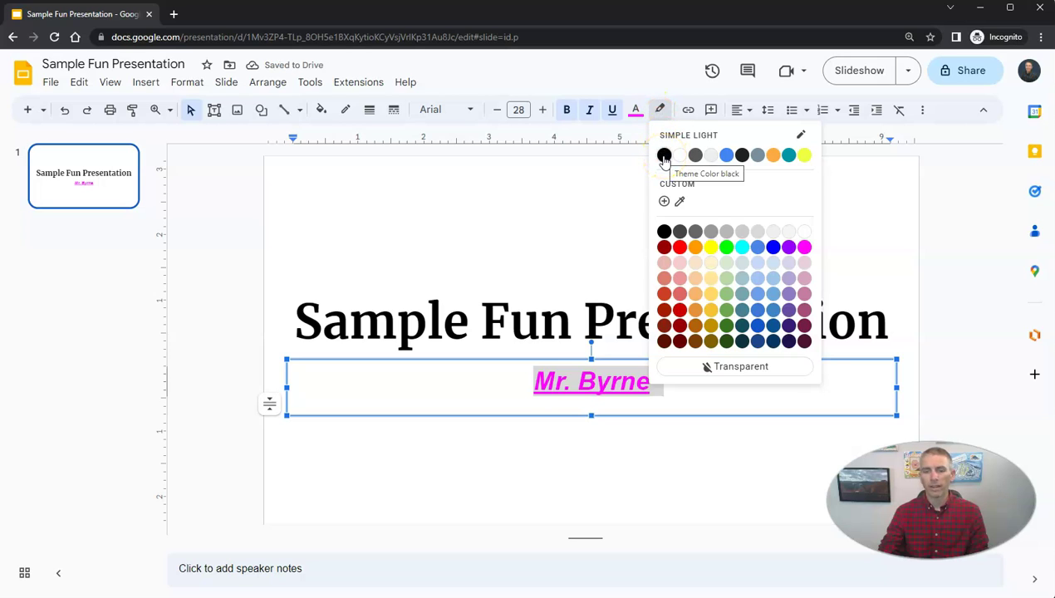
click(664, 157)
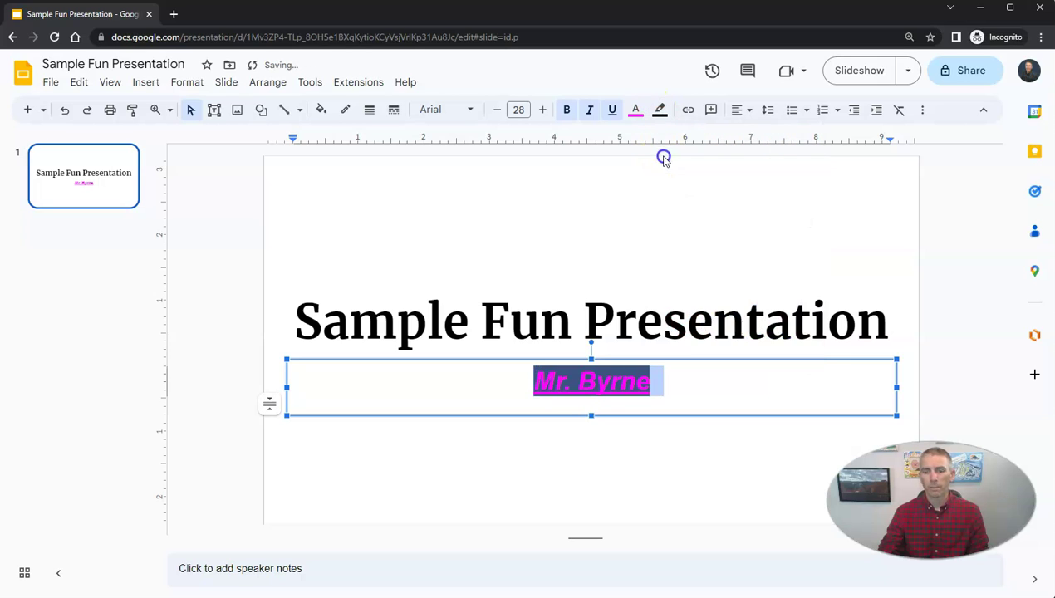
click(698, 451)
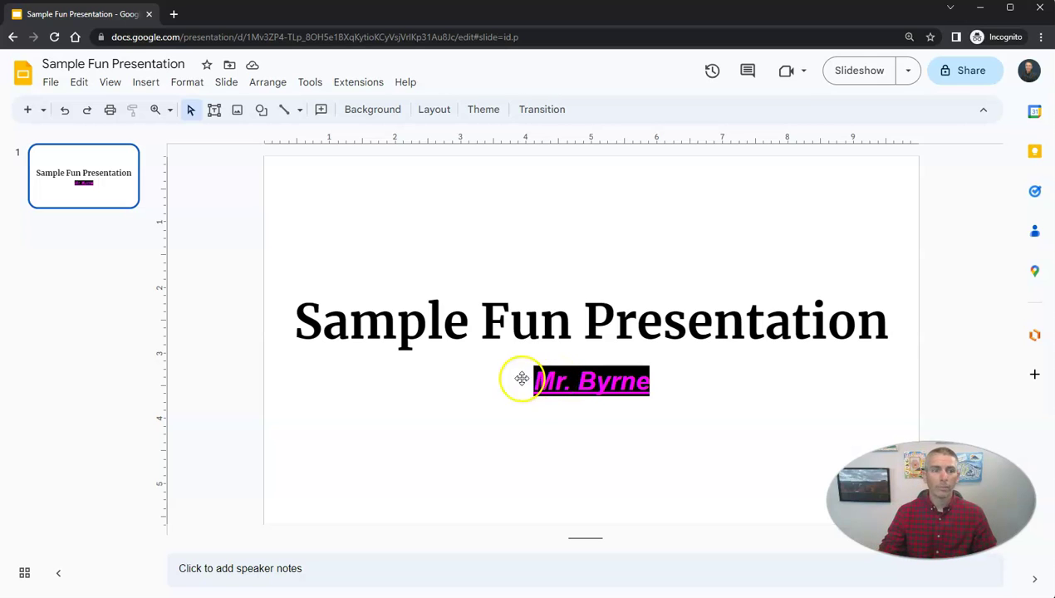
Add a second slide after the title slide and apply the Blank layout to it.
click(229, 85)
click(239, 110)
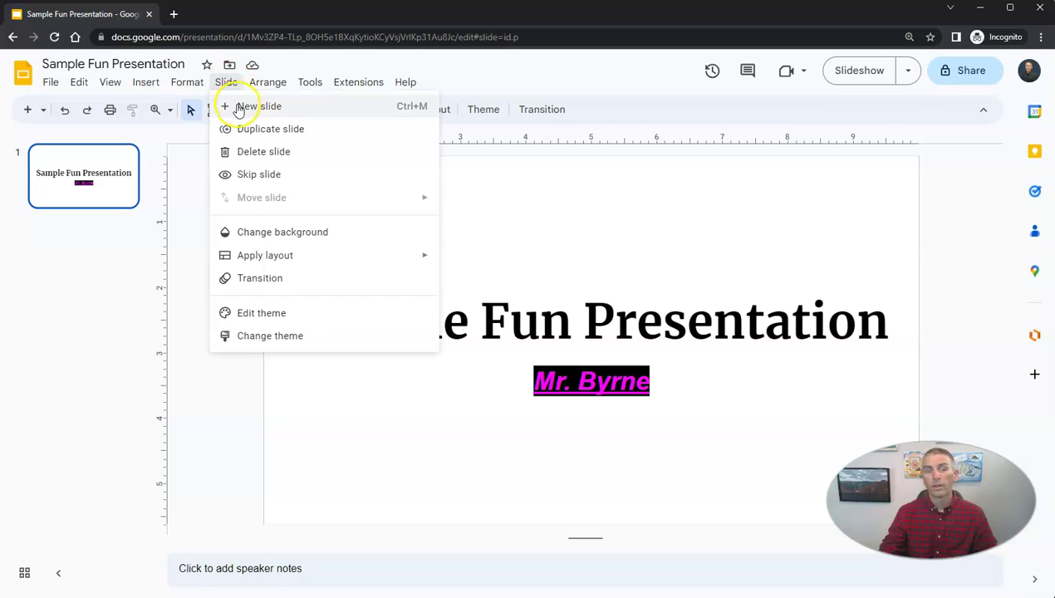
click(239, 108)
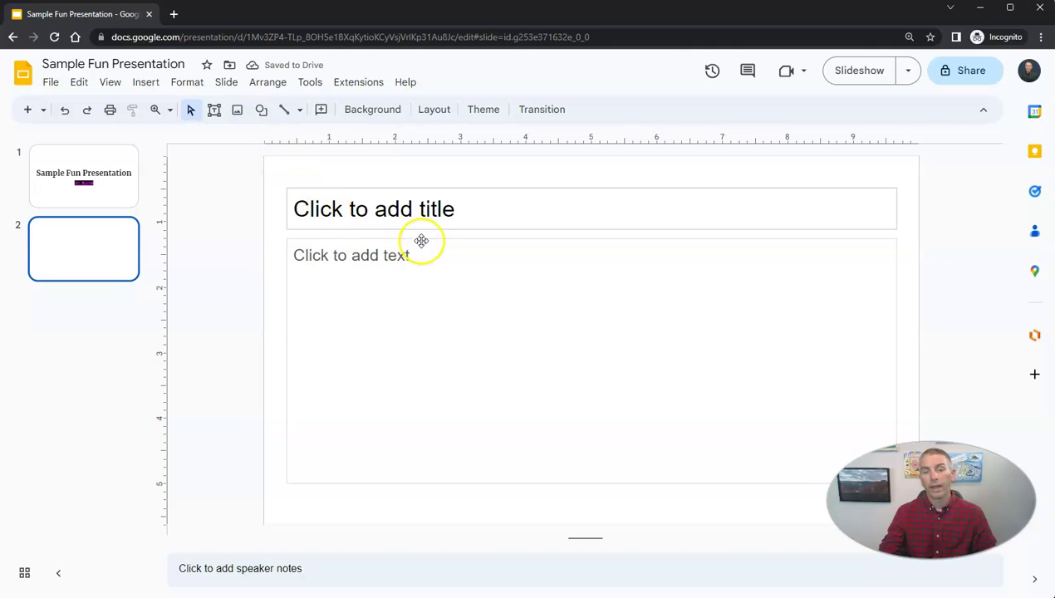
click(448, 119)
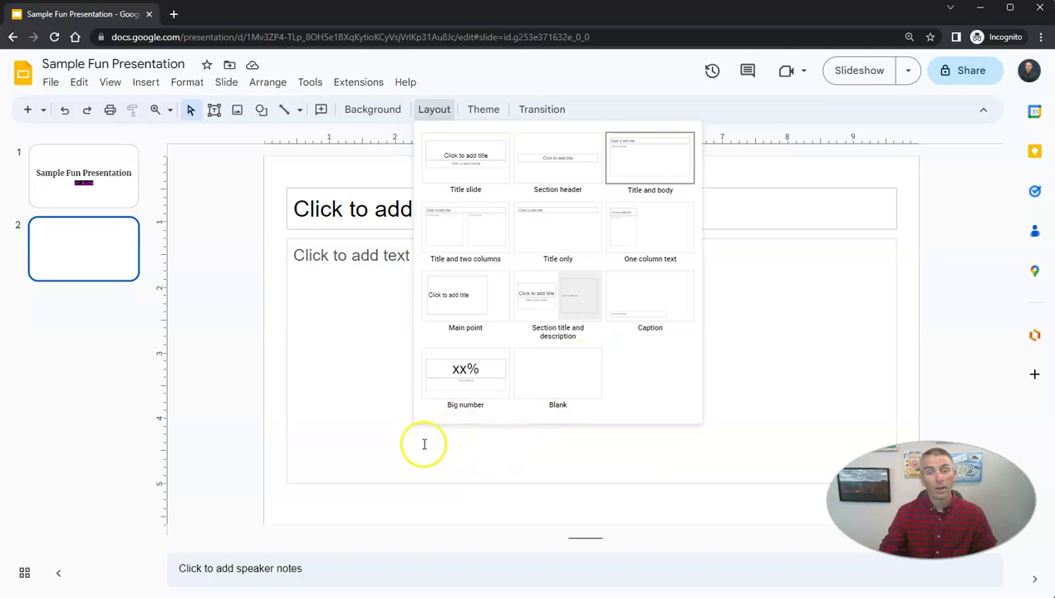
click(575, 388)
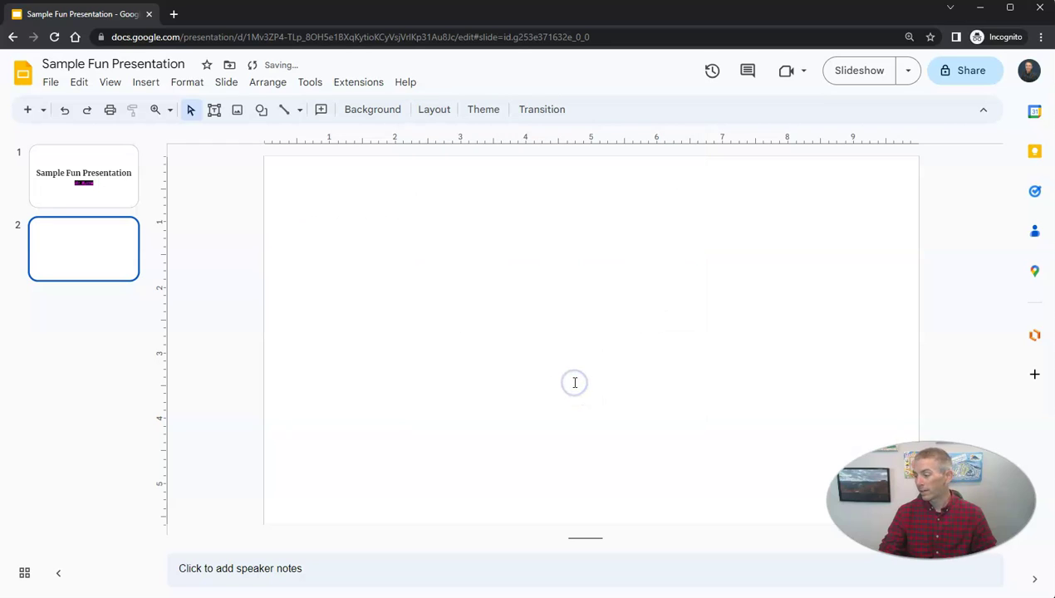
click(562, 376)
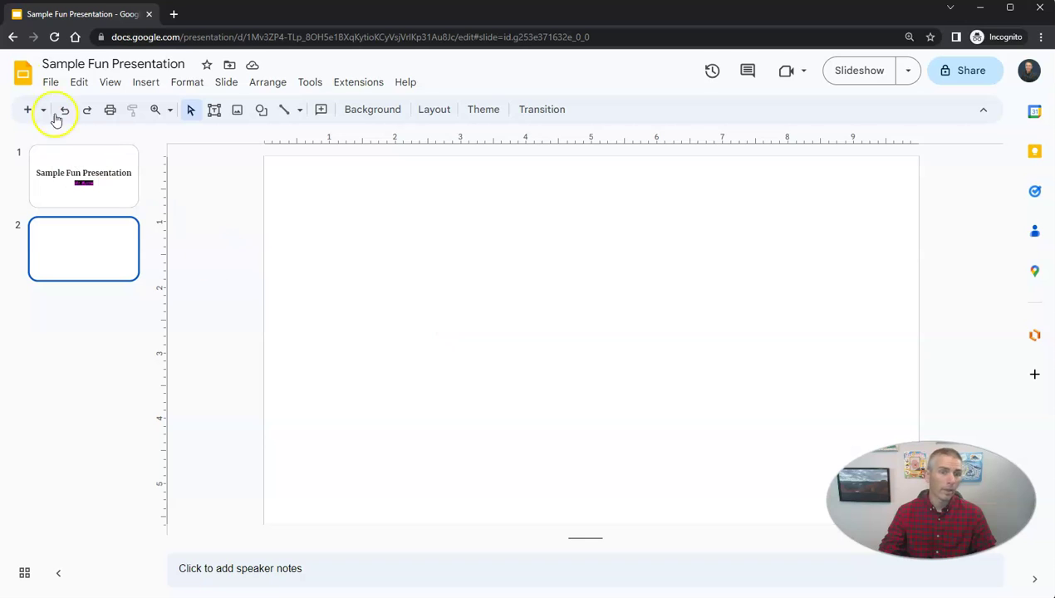
Insert the image "1942 Cadillac" from the computer's Desktop folder "Pictures & Videos for Demos" on the blank slide.
click(152, 83)
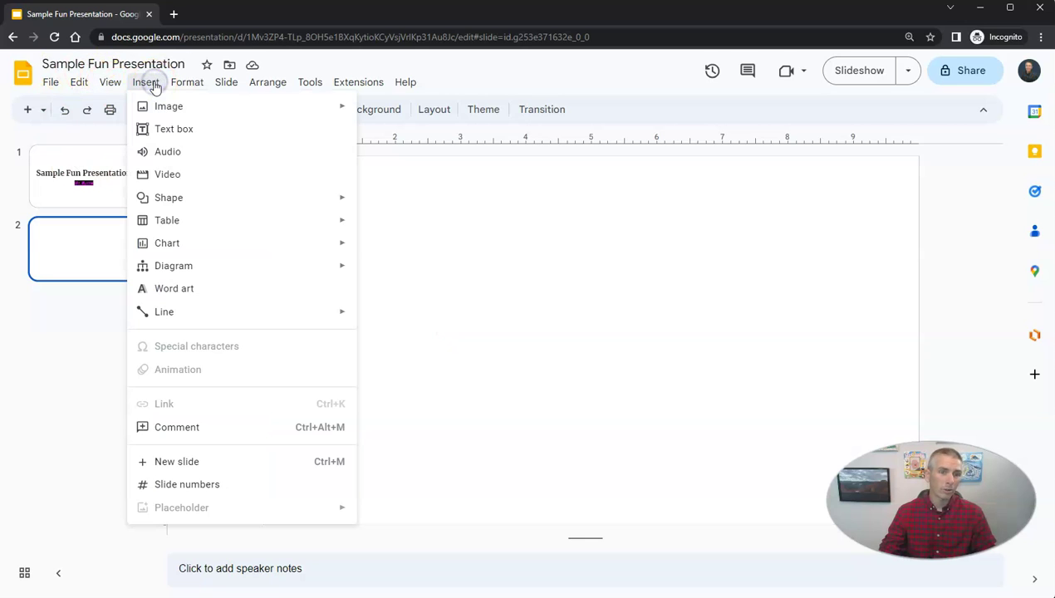
click(237, 115)
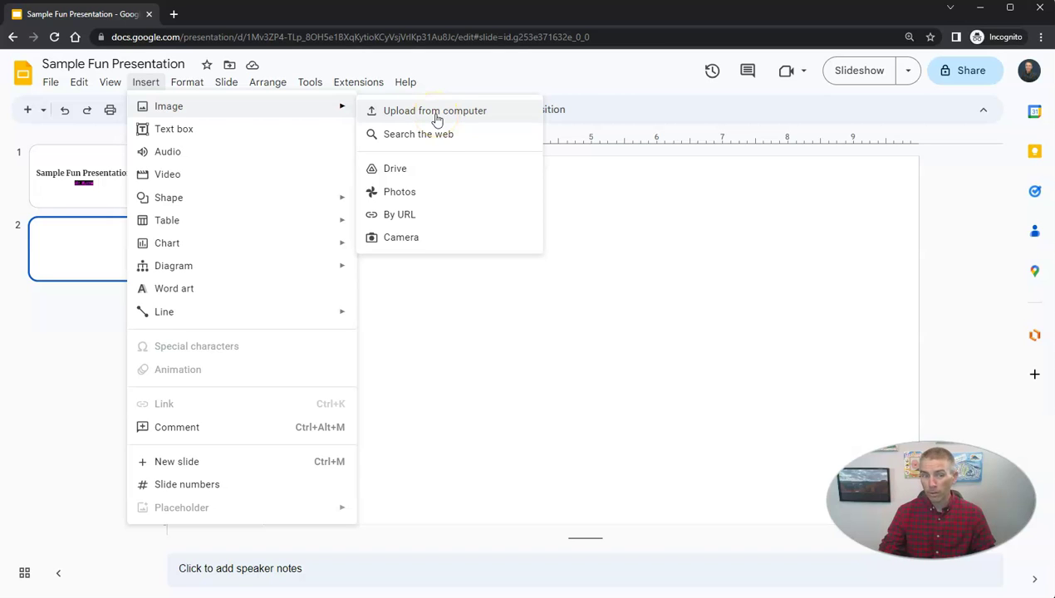
click(437, 143)
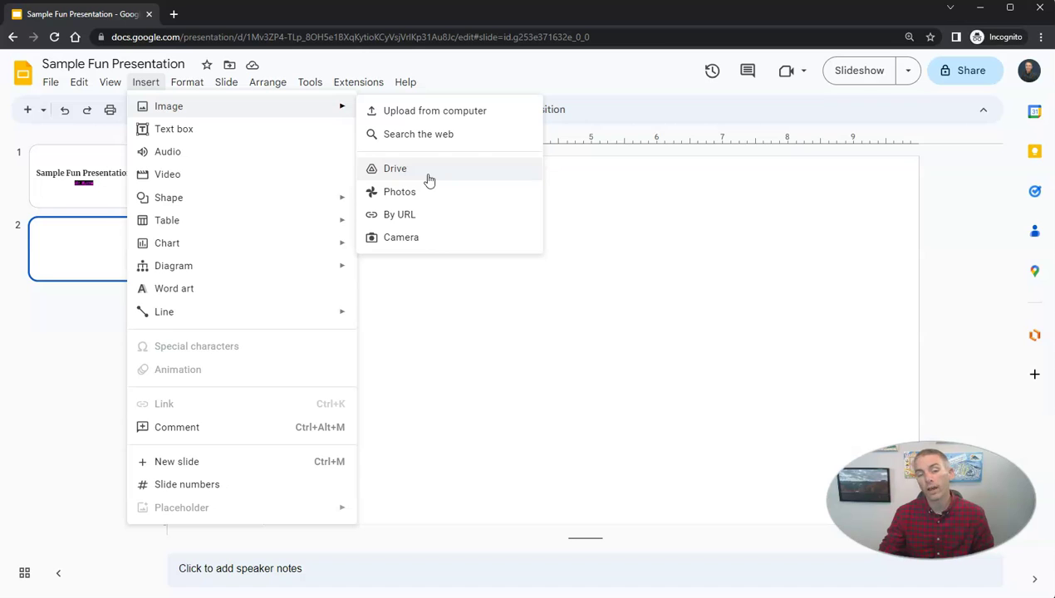
click(428, 214)
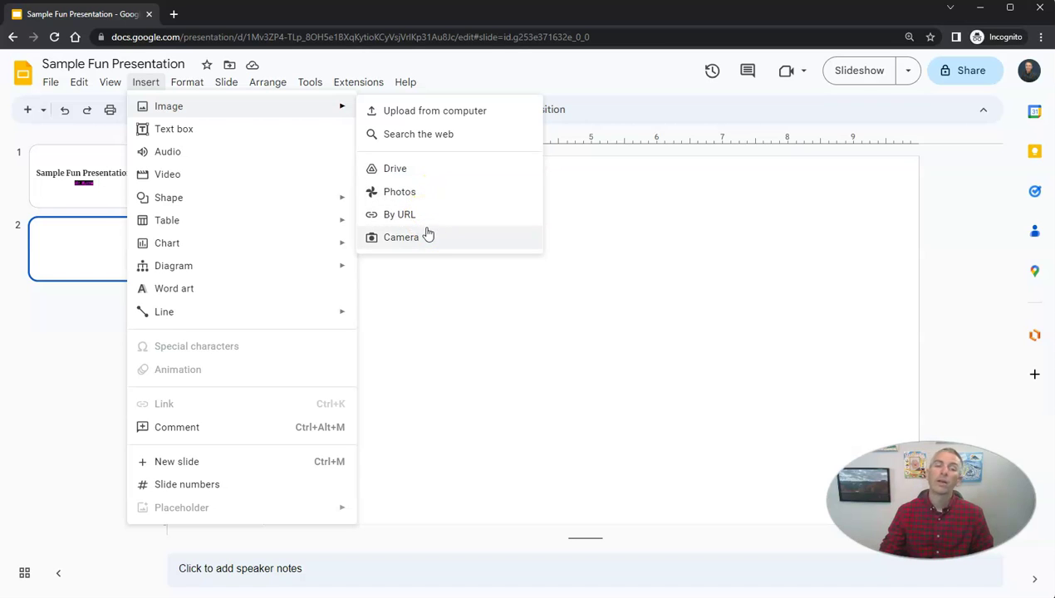
click(425, 240)
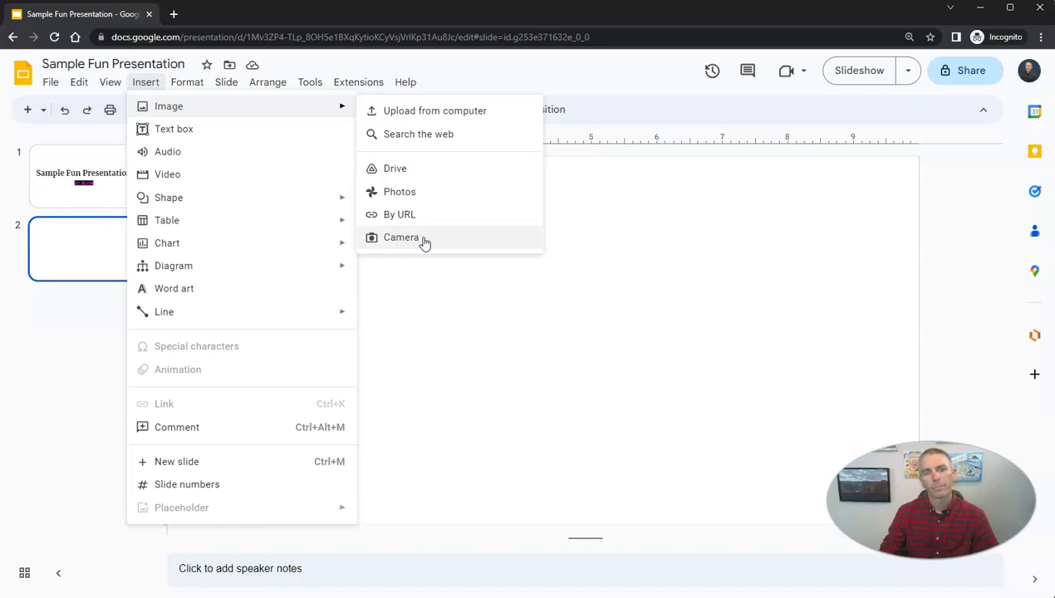
click(423, 116)
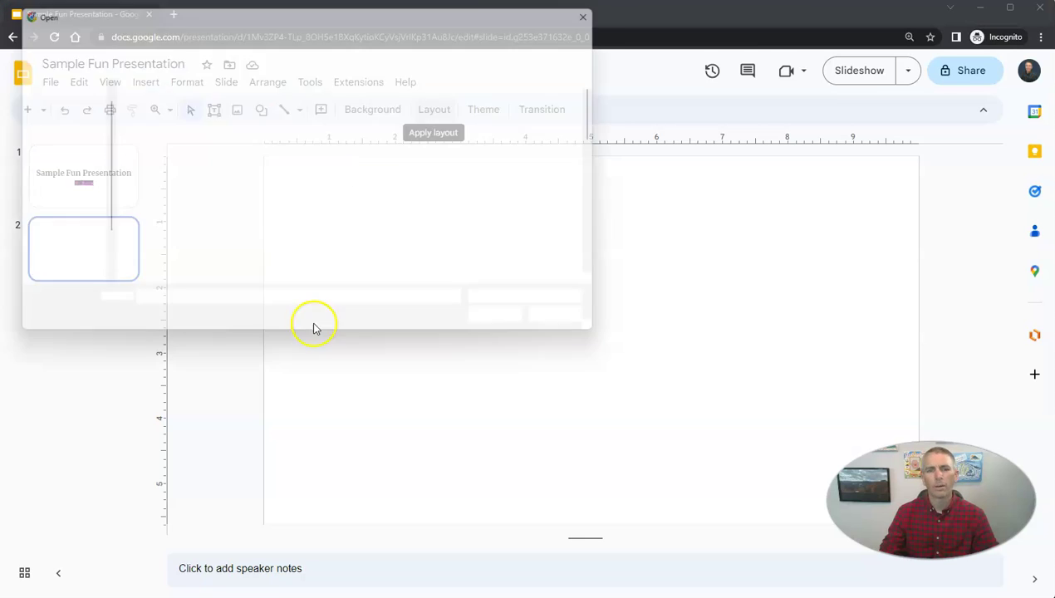
click(58, 105)
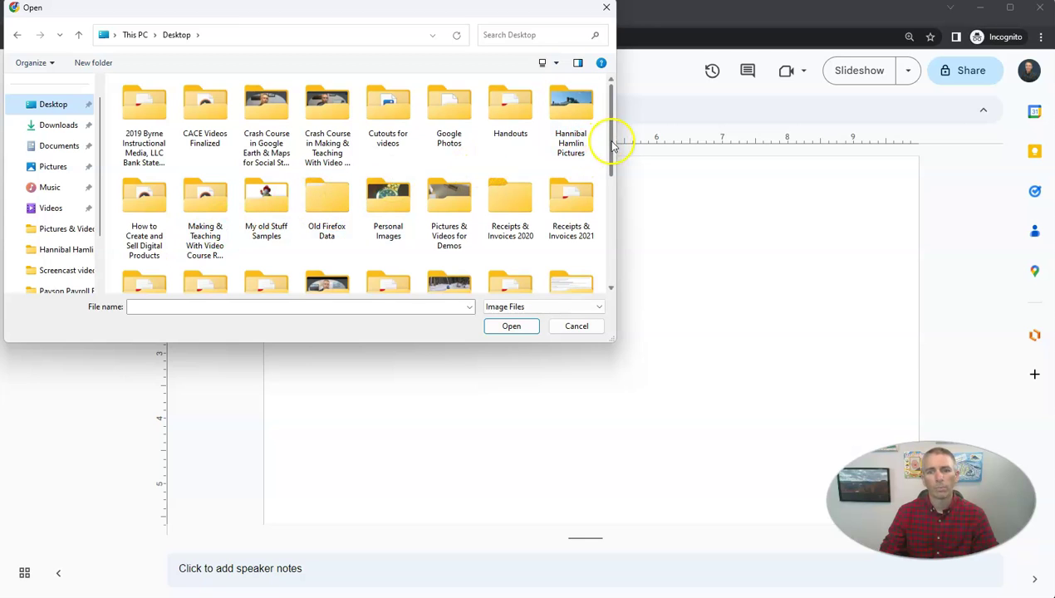
drag(613, 144, 601, 163)
double_click(447, 147)
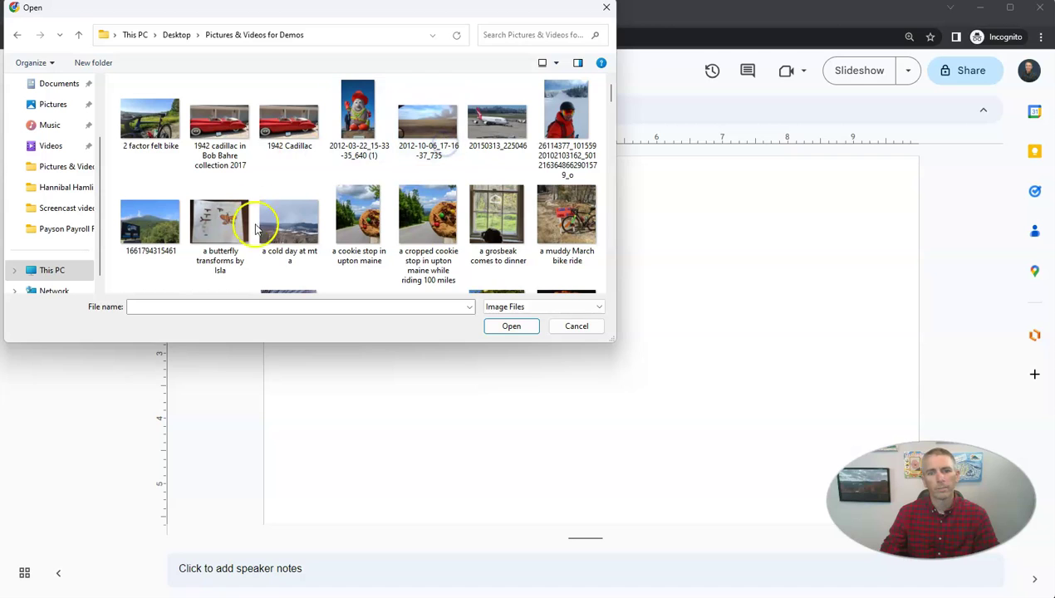
click(283, 130)
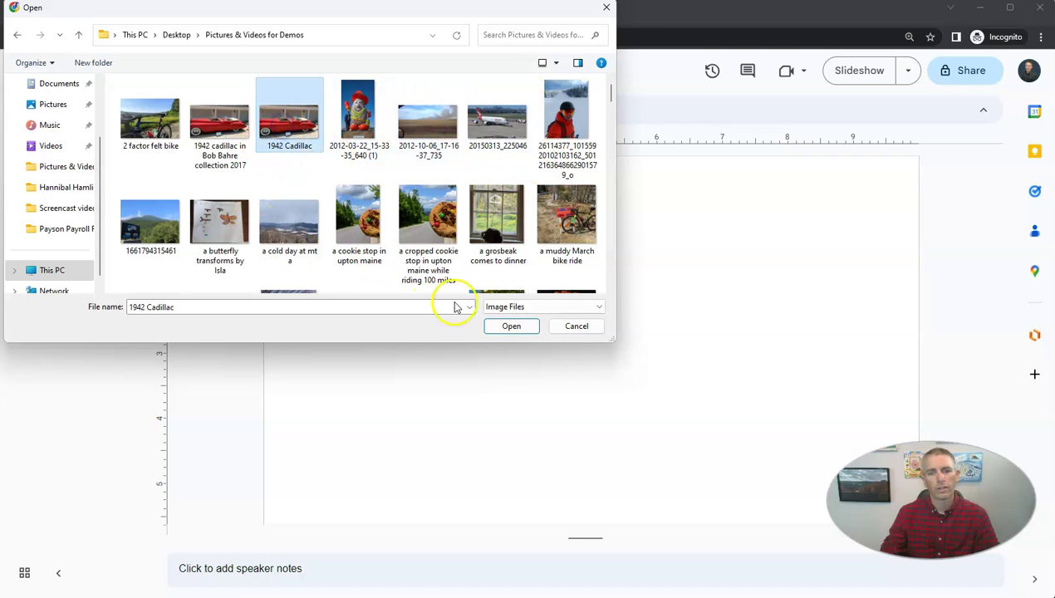
click(509, 326)
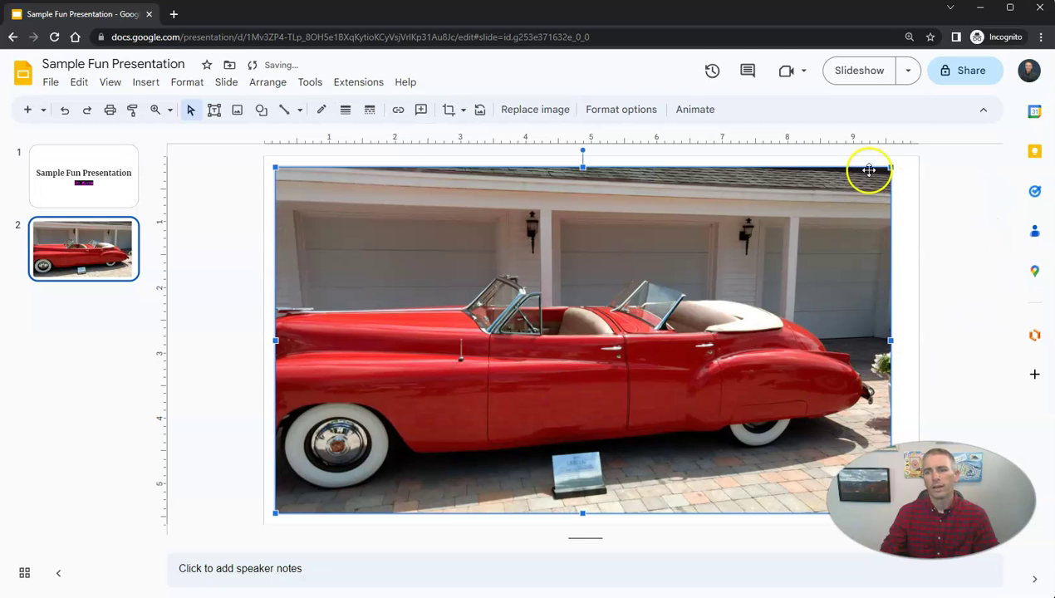
Shrink the car image proportionally to about 6.1 inches wide and place it in the slide's upper-left corner.
drag(890, 168, 796, 222)
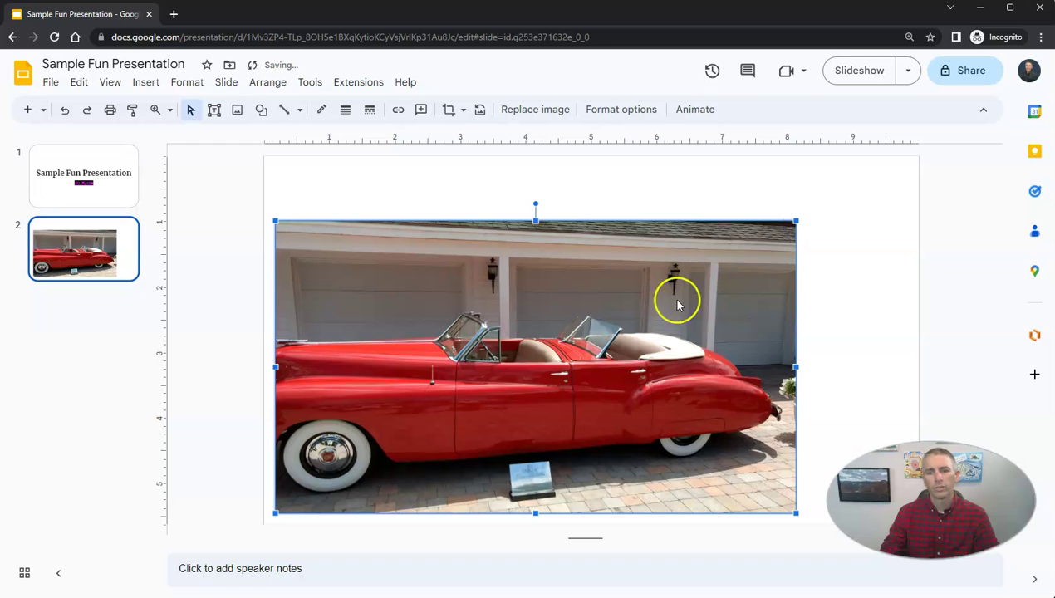
drag(695, 317, 681, 243)
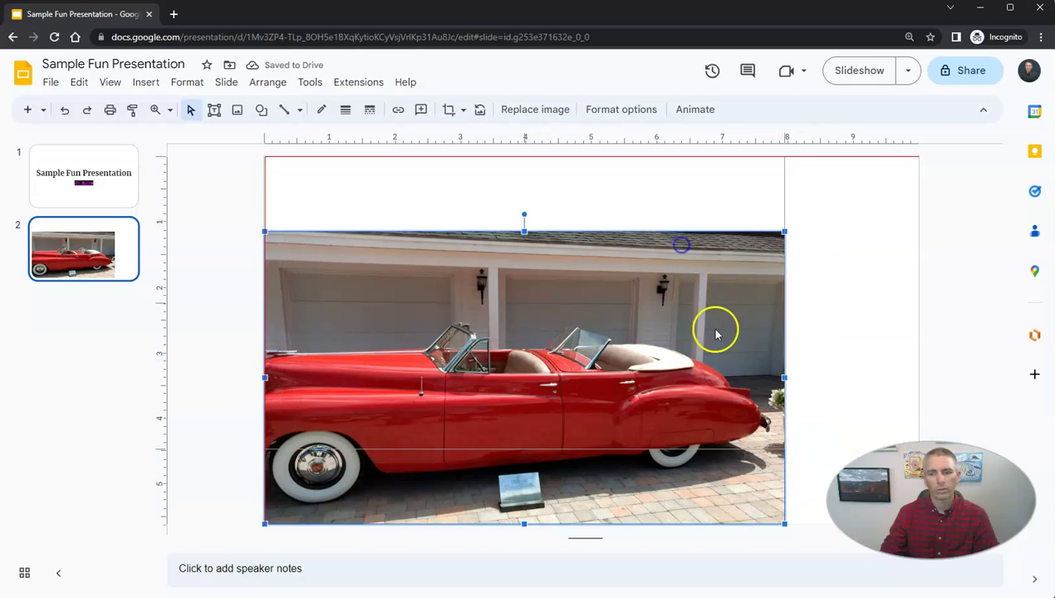
drag(784, 448, 665, 349)
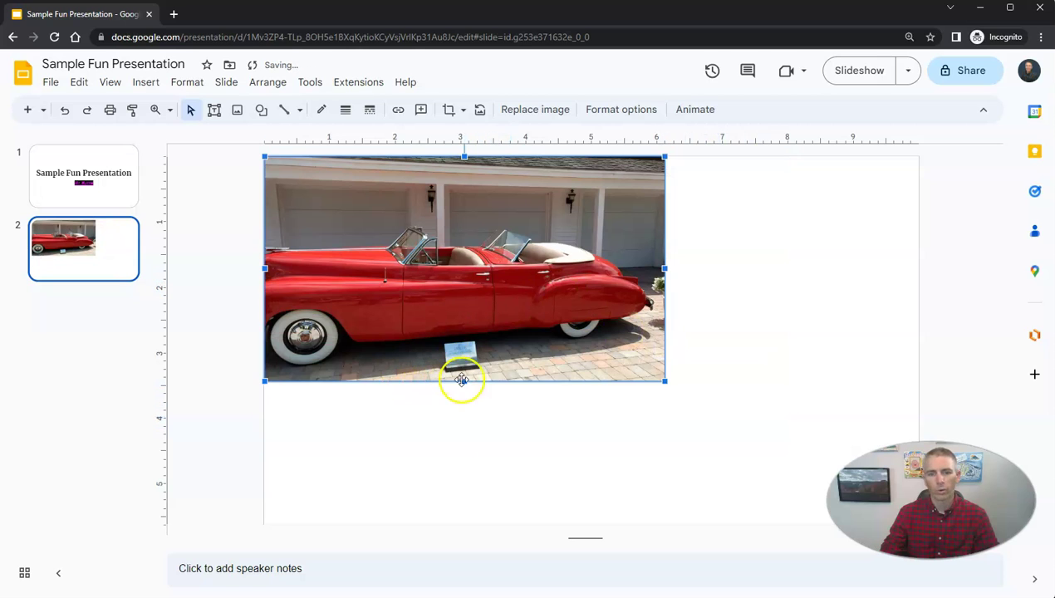
Stretch the car image vertically to about 4.7 inches tall, and return it to its original proportions.
drag(464, 381, 457, 466)
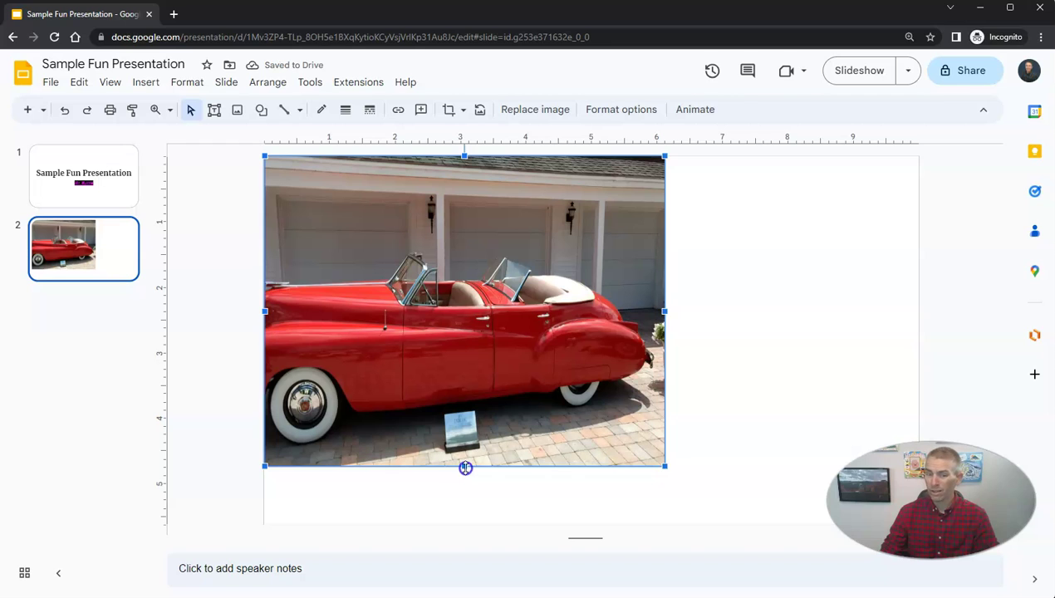
drag(465, 467, 470, 381)
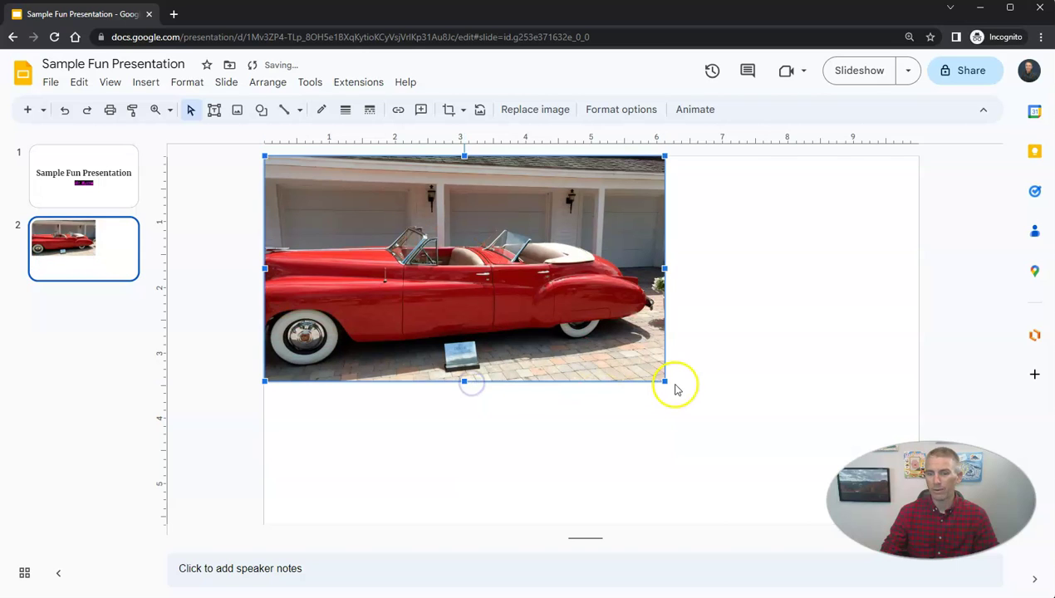
Enlarge the car image proportionally to about 7.1 inches wide and center it on the slide.
drag(665, 382, 732, 420)
drag(565, 327, 659, 384)
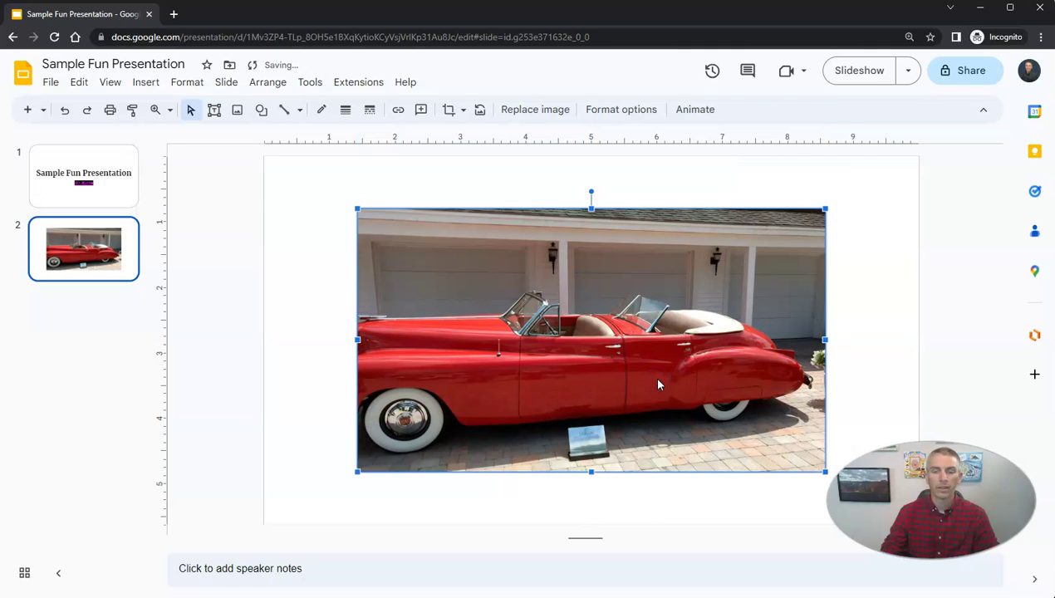
click(445, 517)
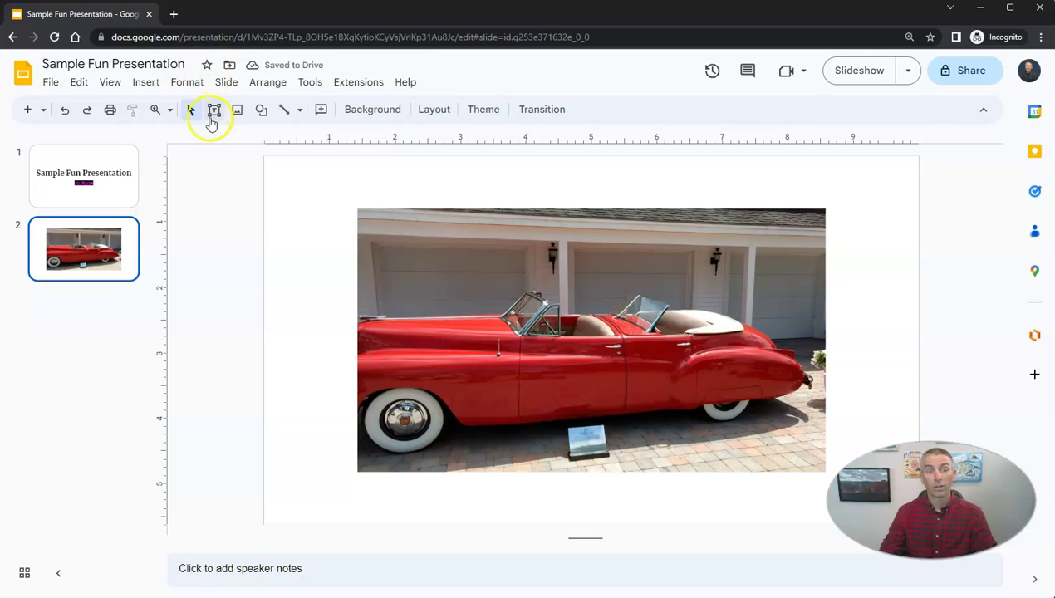
Draw a text box directly below the car image and align its left edge with the image, about 7.1 inches wide.
click(214, 116)
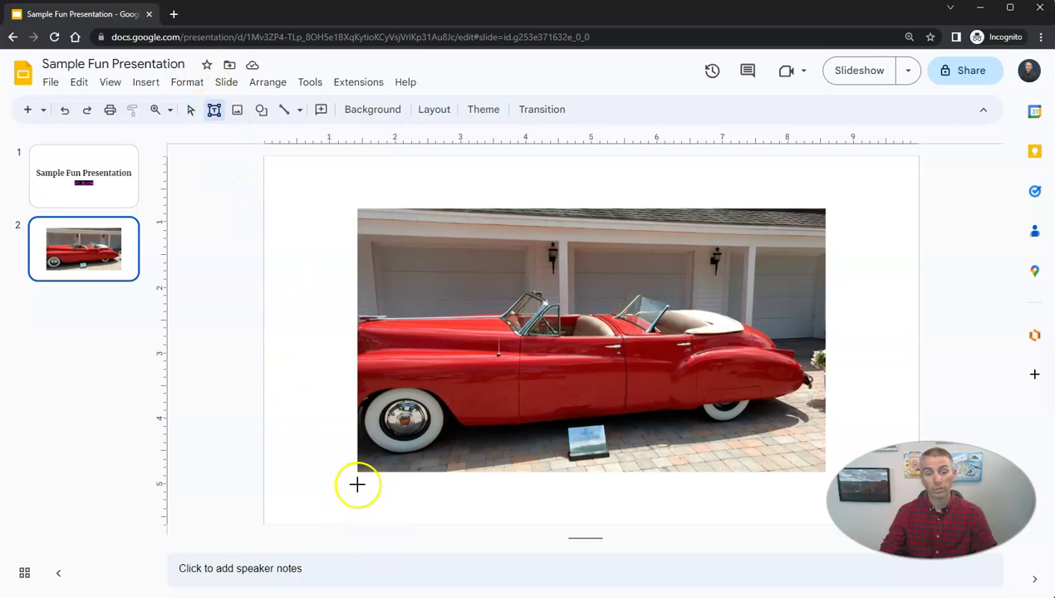
drag(347, 484, 823, 511)
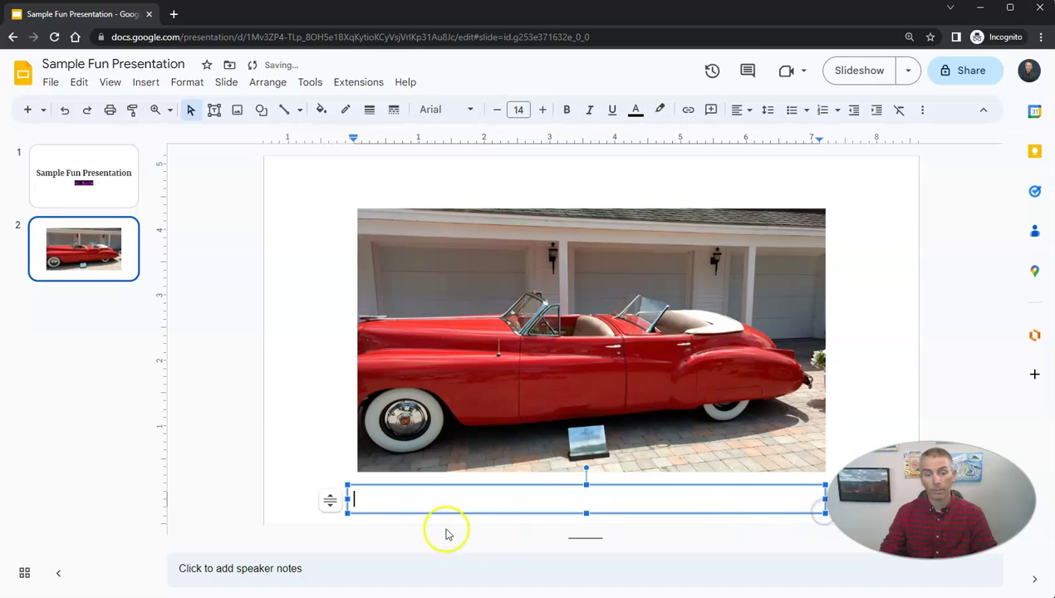
drag(352, 497, 358, 497)
click(377, 500)
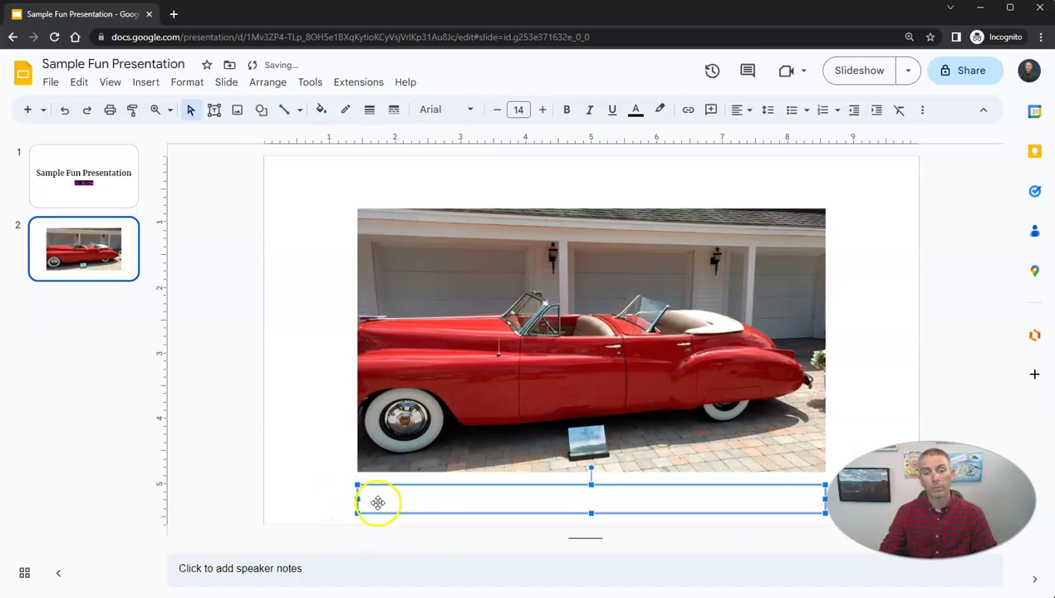
Enter the caption "1942 Cadillac Convertible" in the text box below the car image.
click(336, 497)
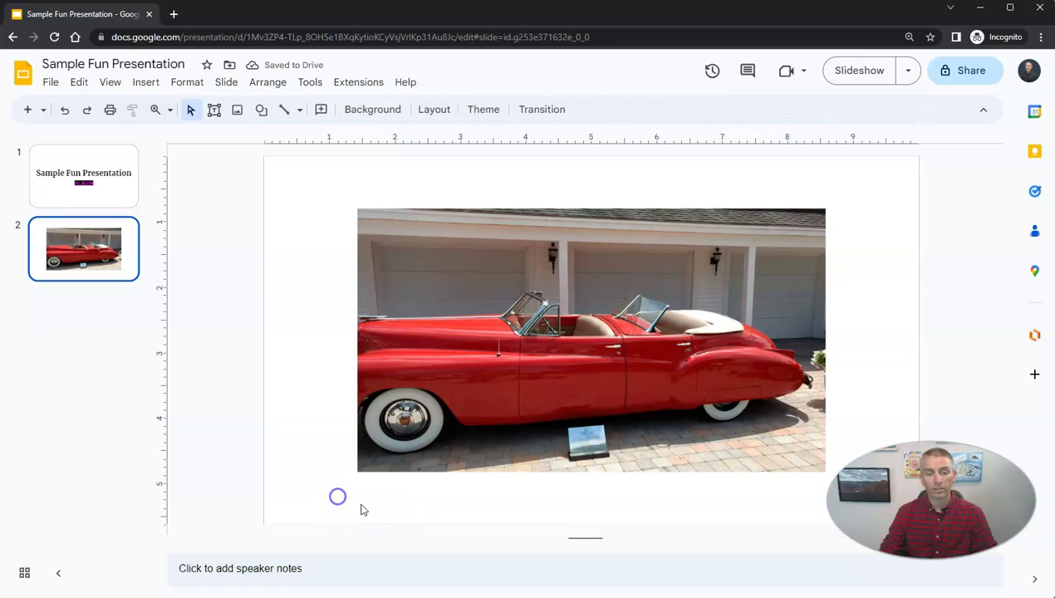
click(379, 501)
text(1942 Cadillac Converti)
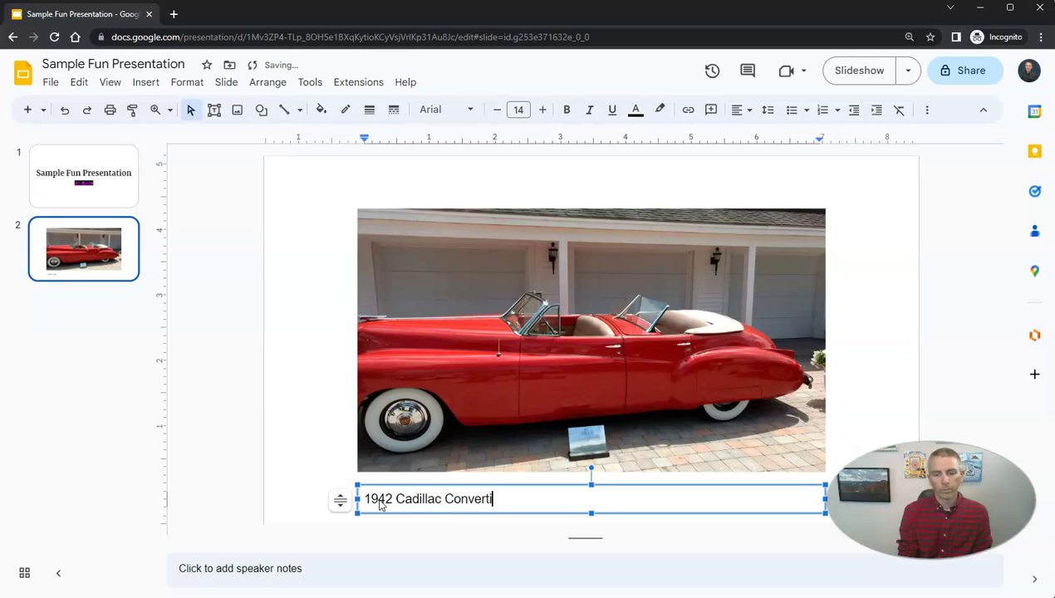
text(ble)
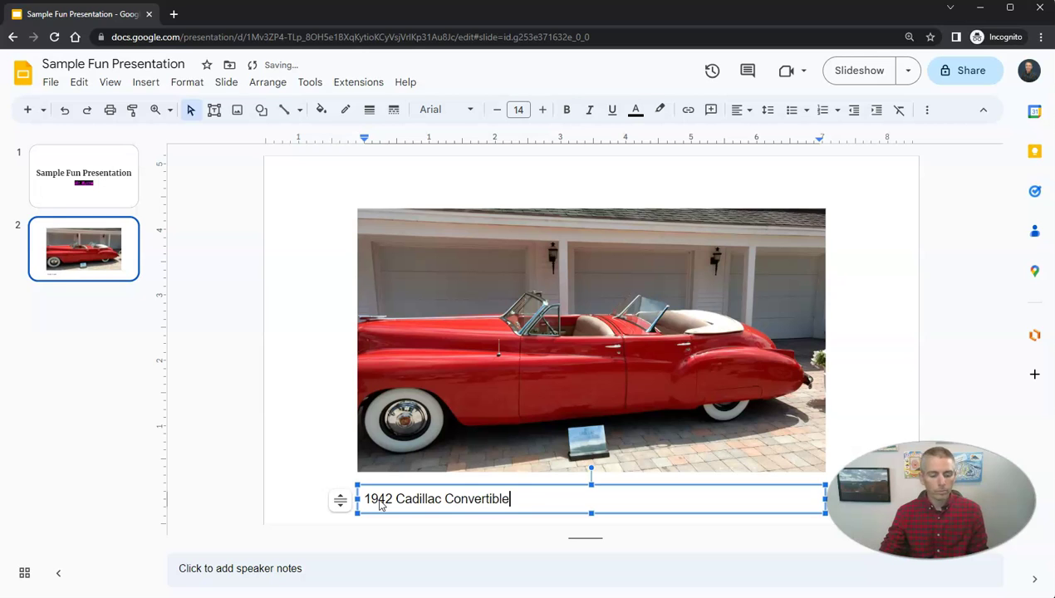
Make the whole car caption bold and center it horizontally in its text box.
key(ctrl+a)
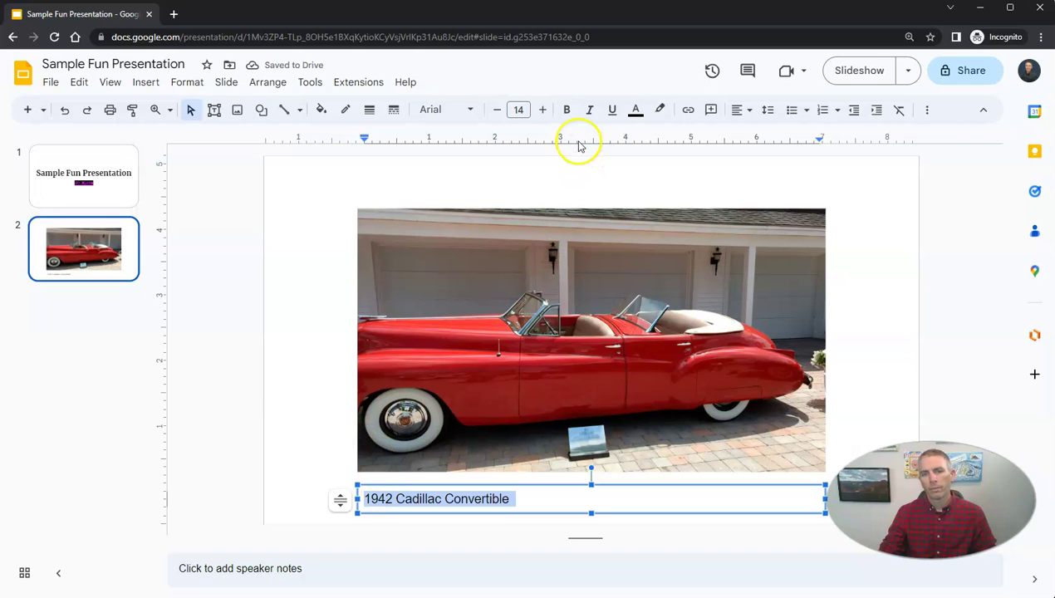
click(567, 109)
click(744, 110)
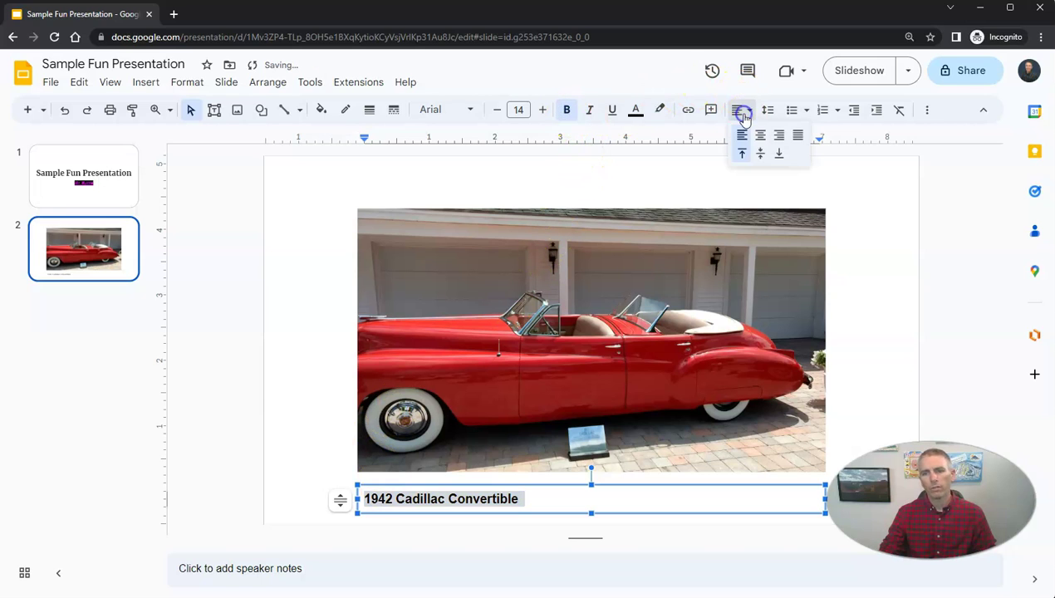
click(759, 136)
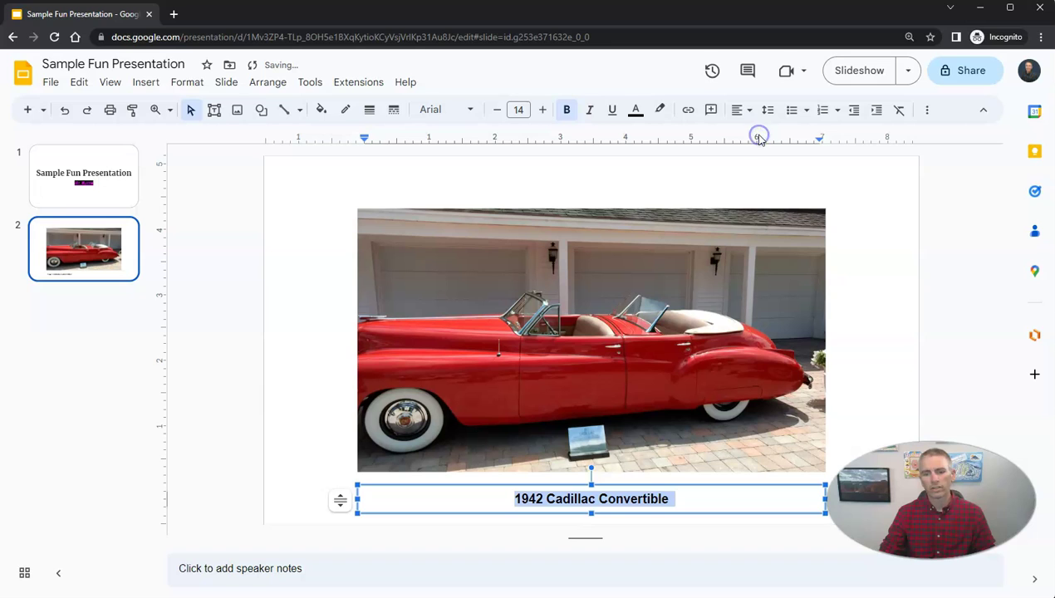
Set the car caption's font to Georgia at size 18.
click(543, 111)
click(543, 112)
click(543, 111)
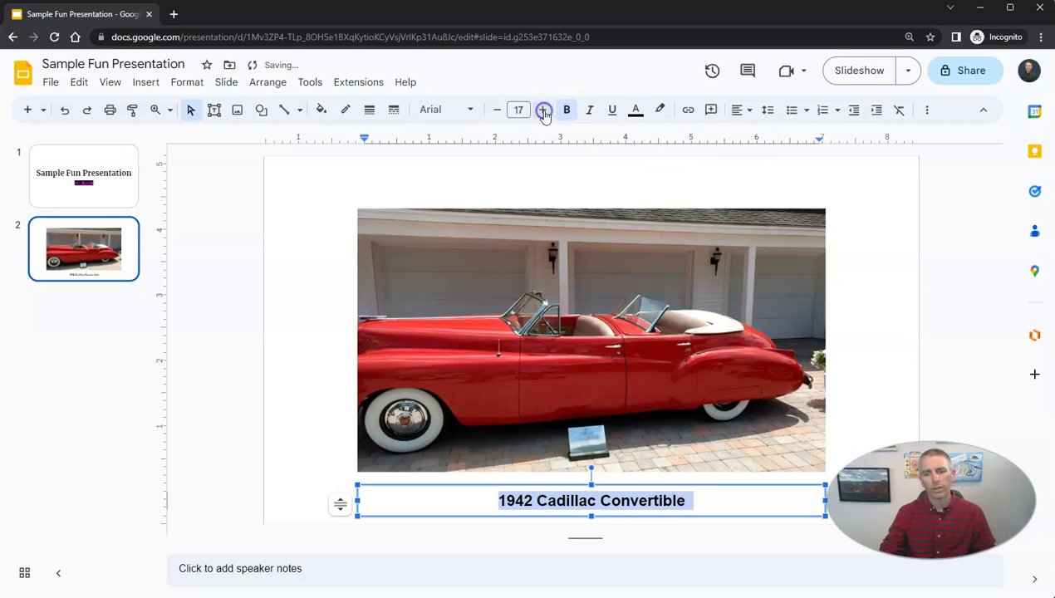
click(542, 111)
click(451, 110)
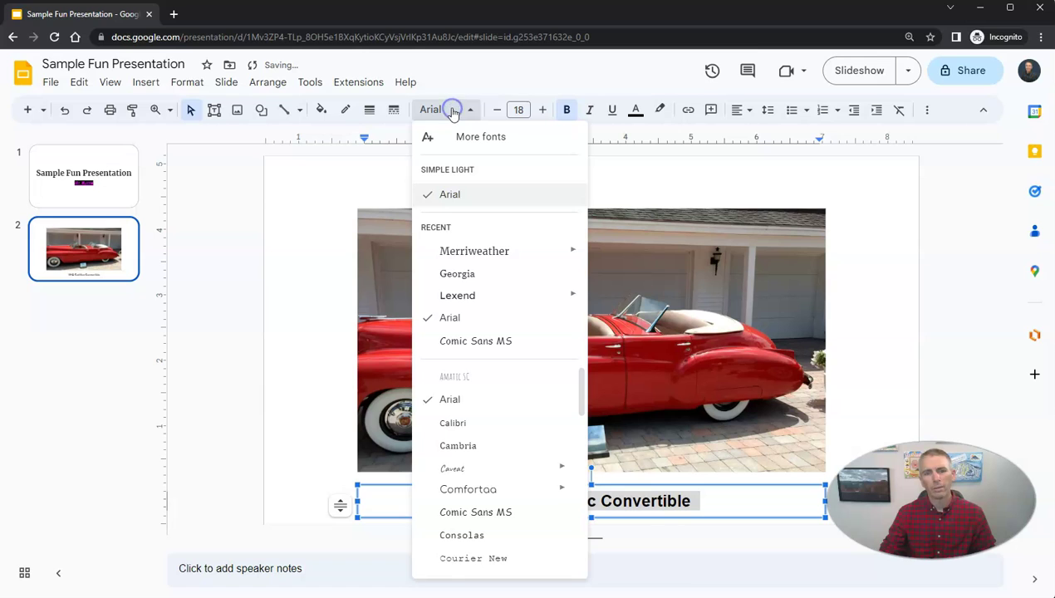
click(474, 275)
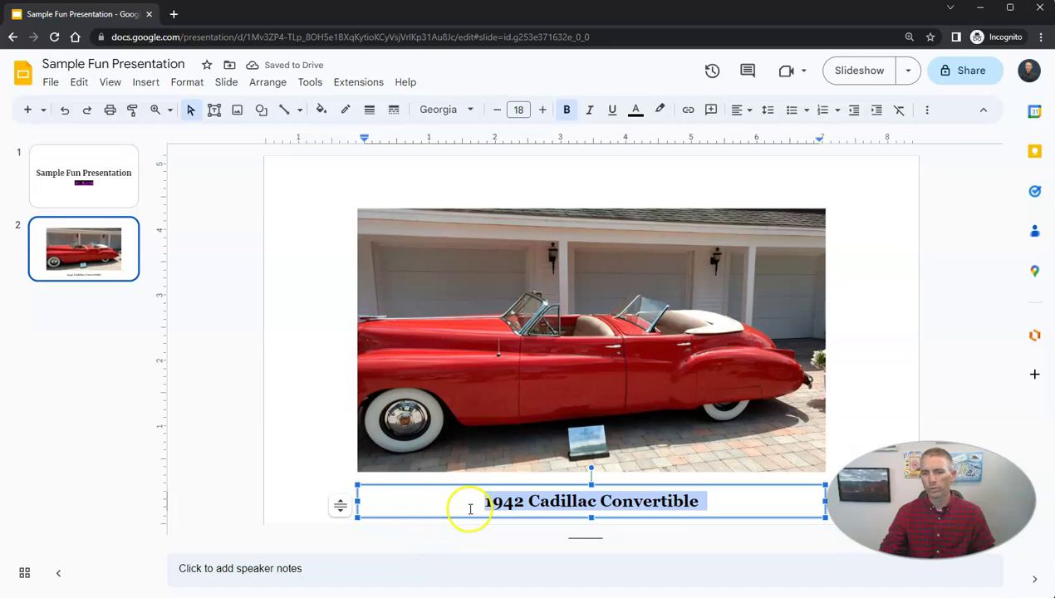
click(327, 445)
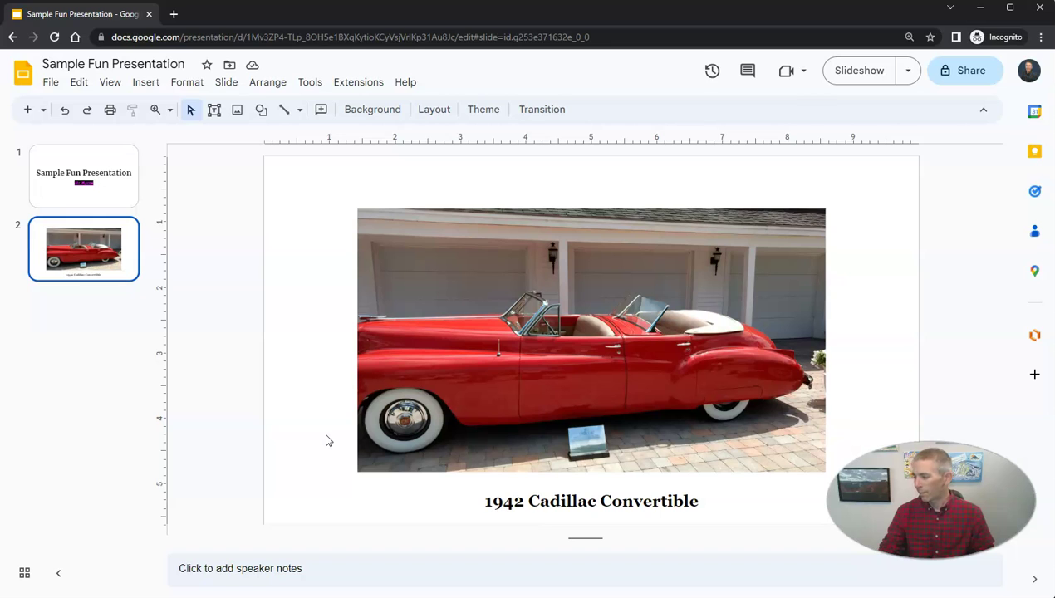
Add a new blank slide after the car slide.
click(106, 262)
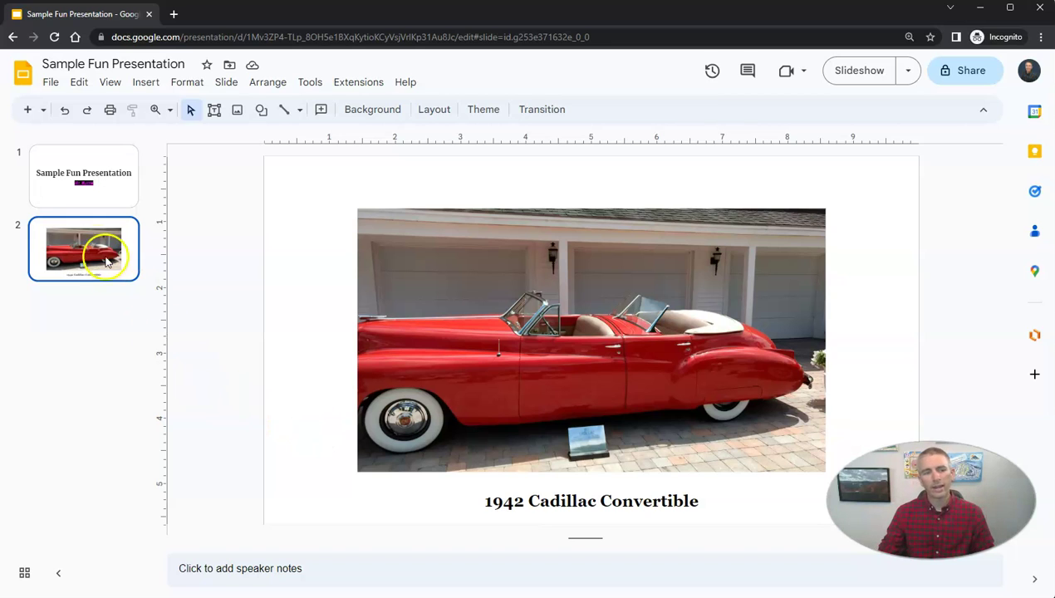
click(114, 171)
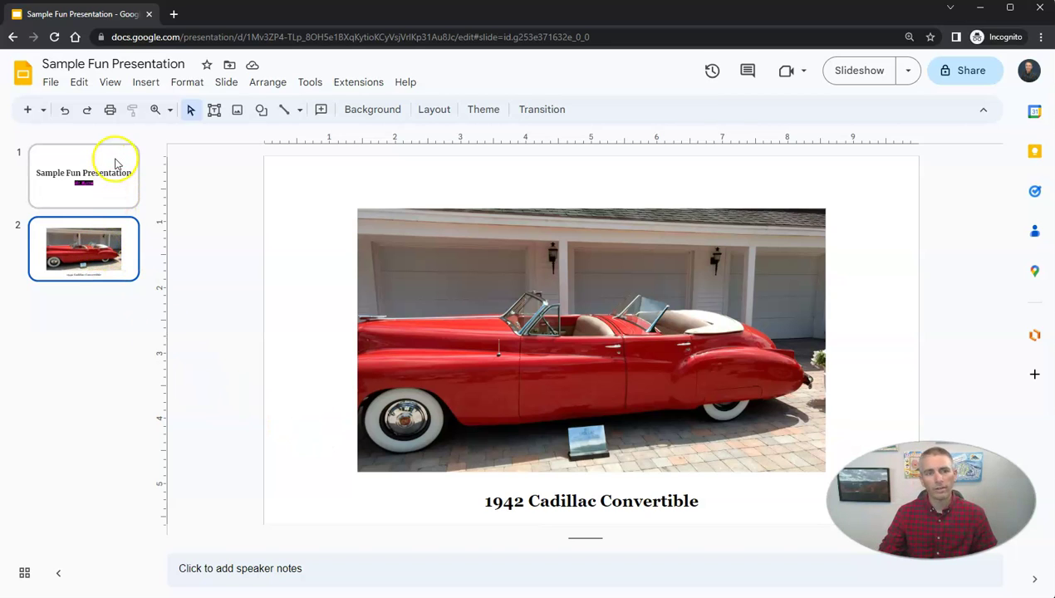
click(227, 82)
click(234, 109)
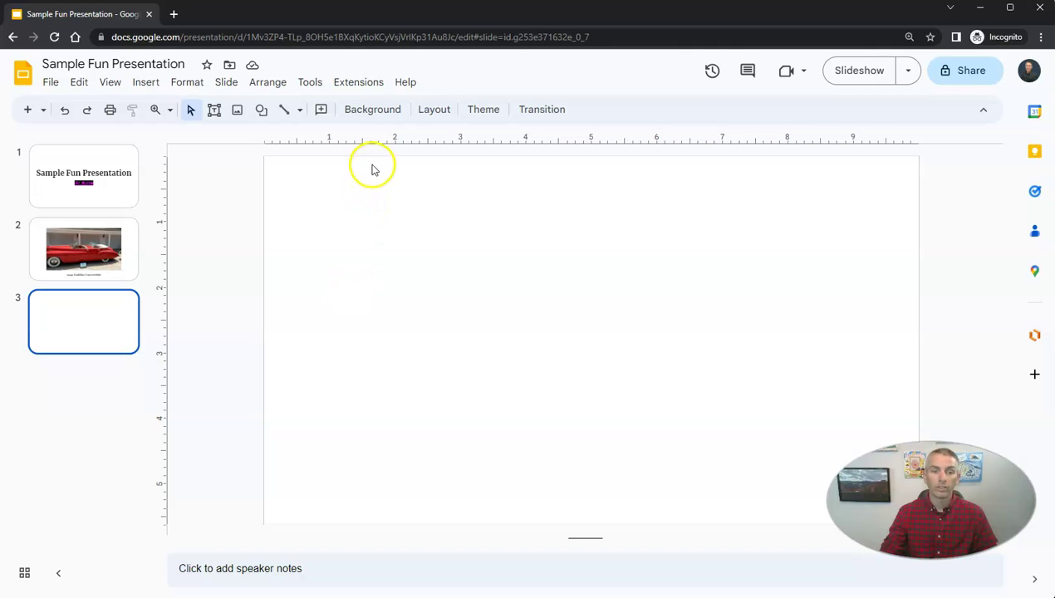
Give the third slide a teal gradient background, and replace it with a black gradient.
click(373, 110)
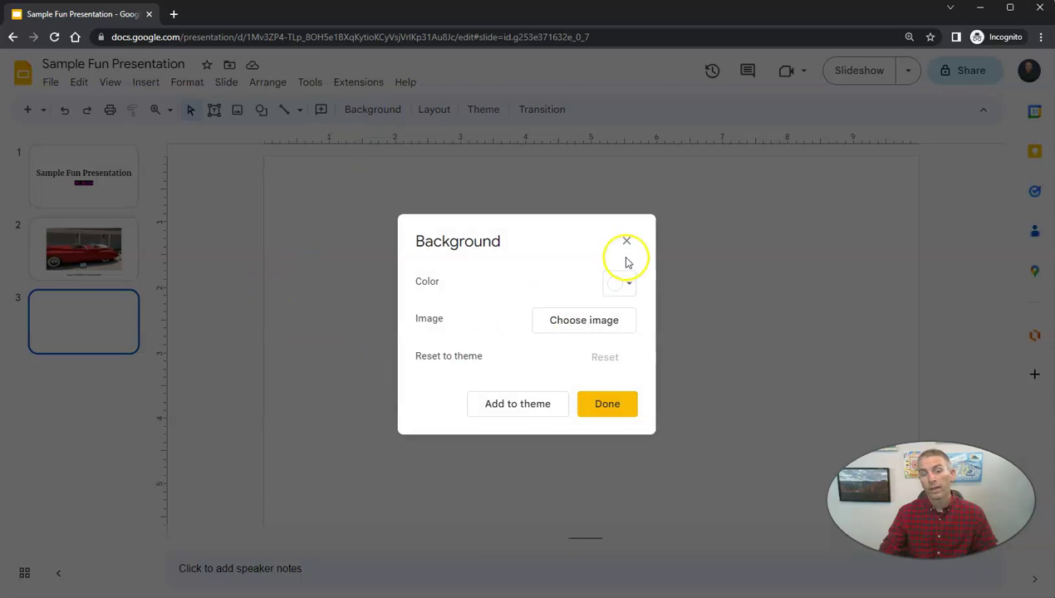
click(622, 286)
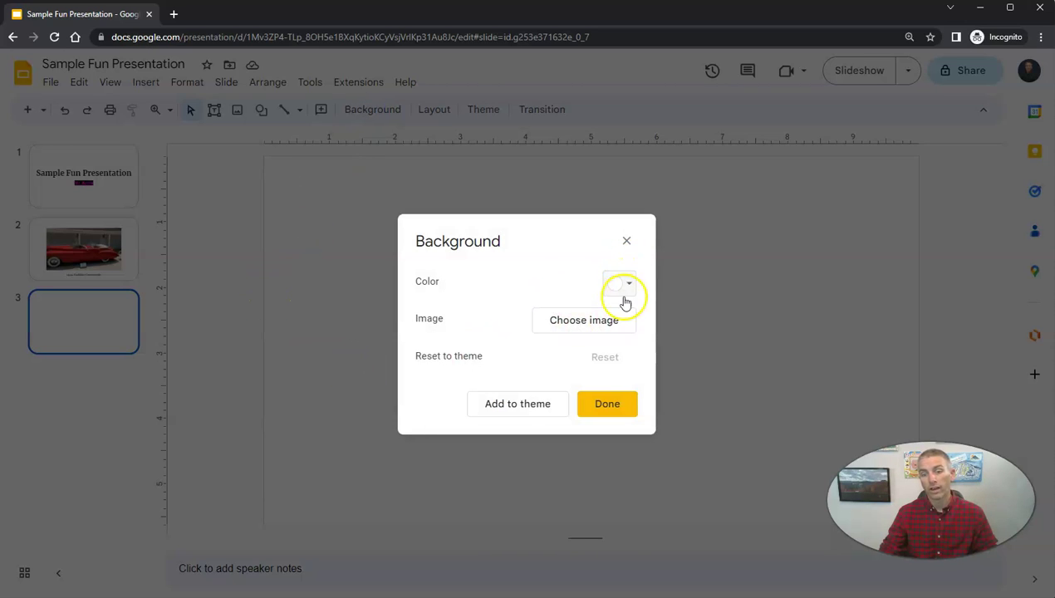
click(619, 287)
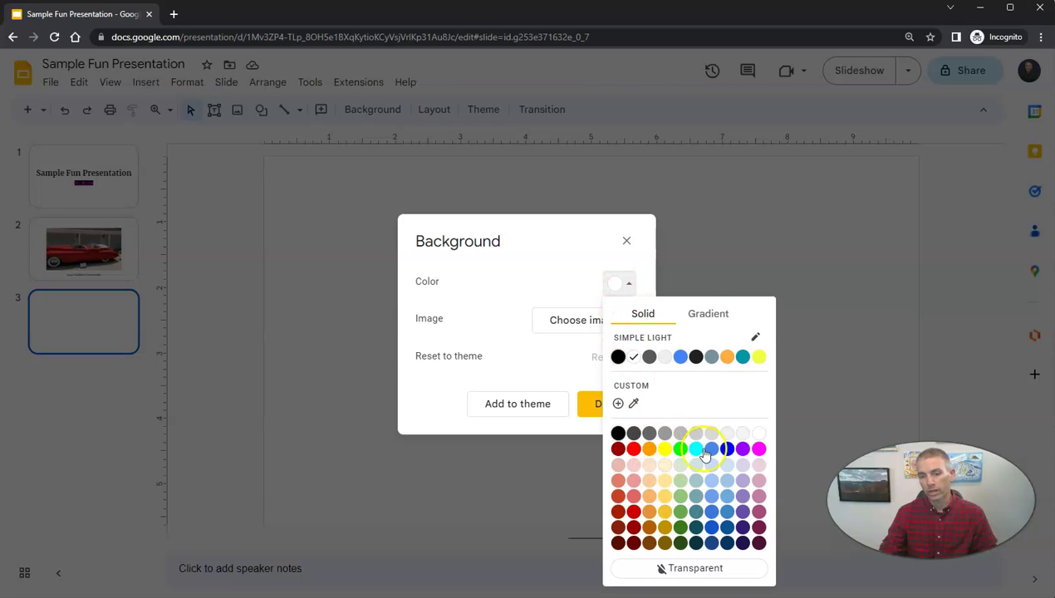
click(701, 316)
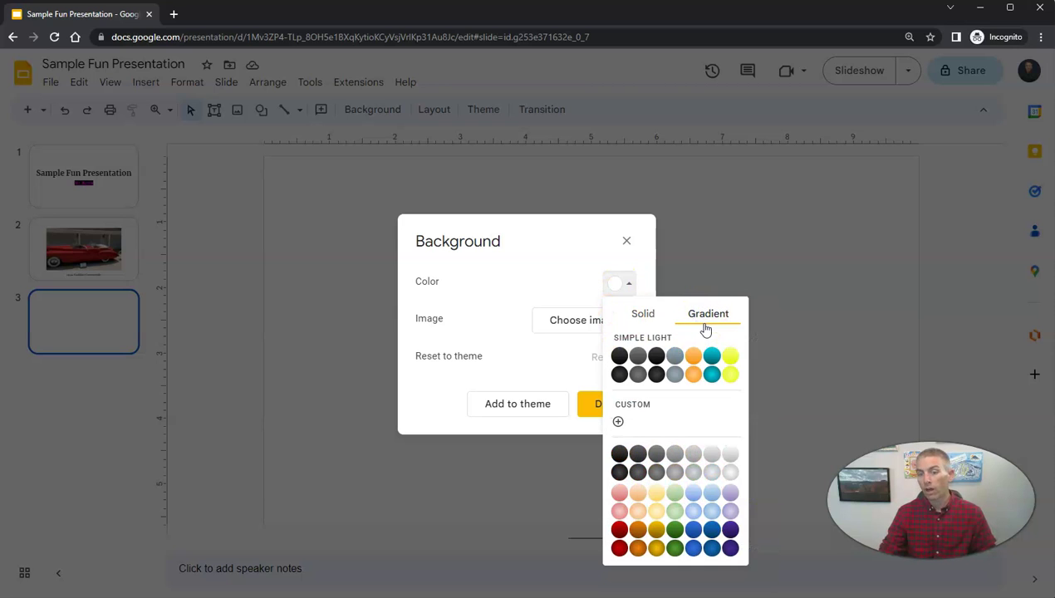
click(711, 358)
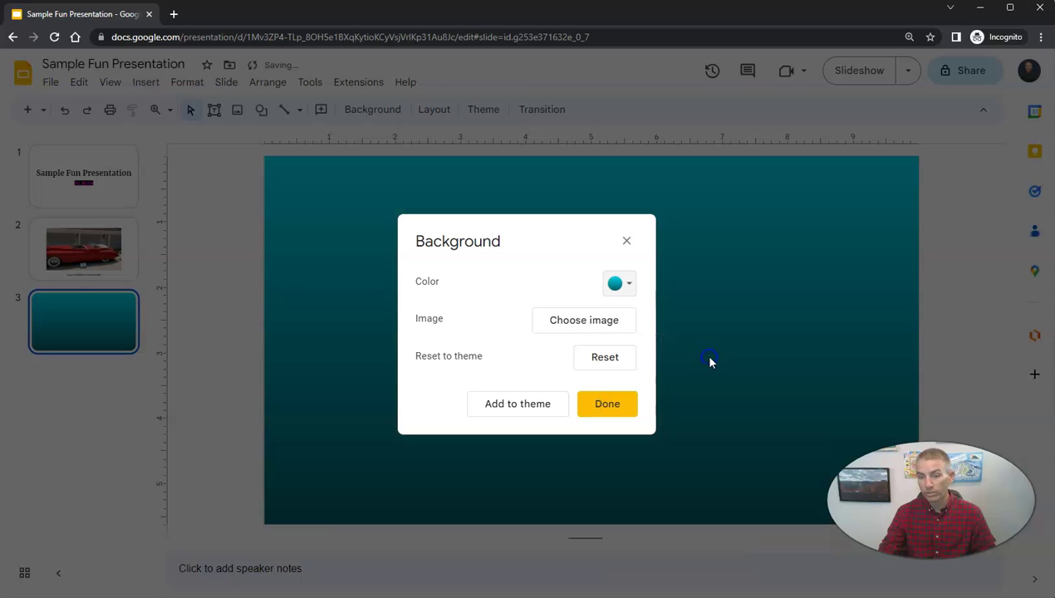
click(622, 283)
click(619, 356)
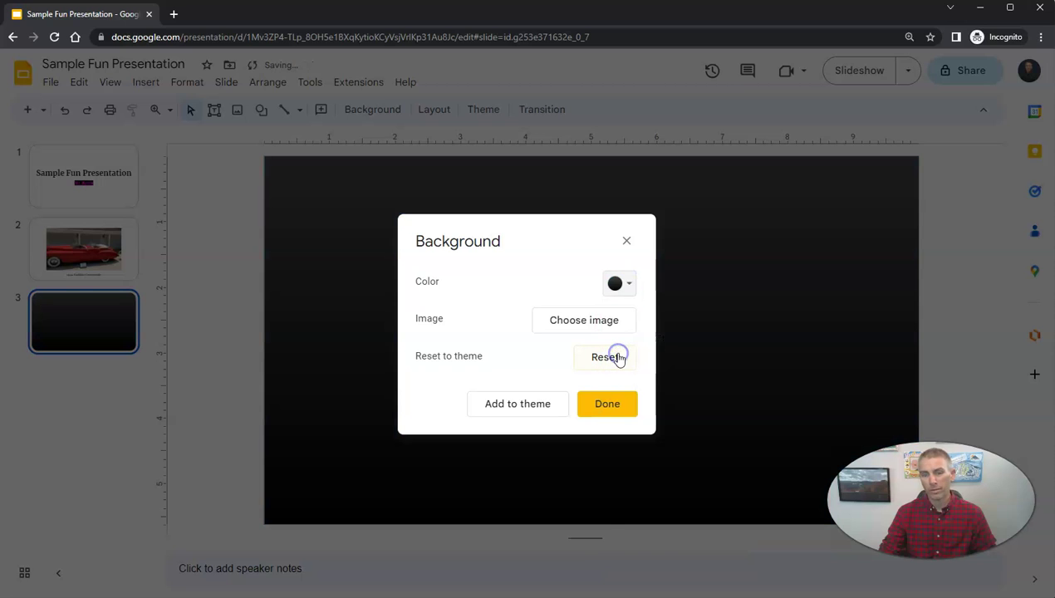
Change the third slide's background to solid blue, and switch it to solid black.
click(621, 283)
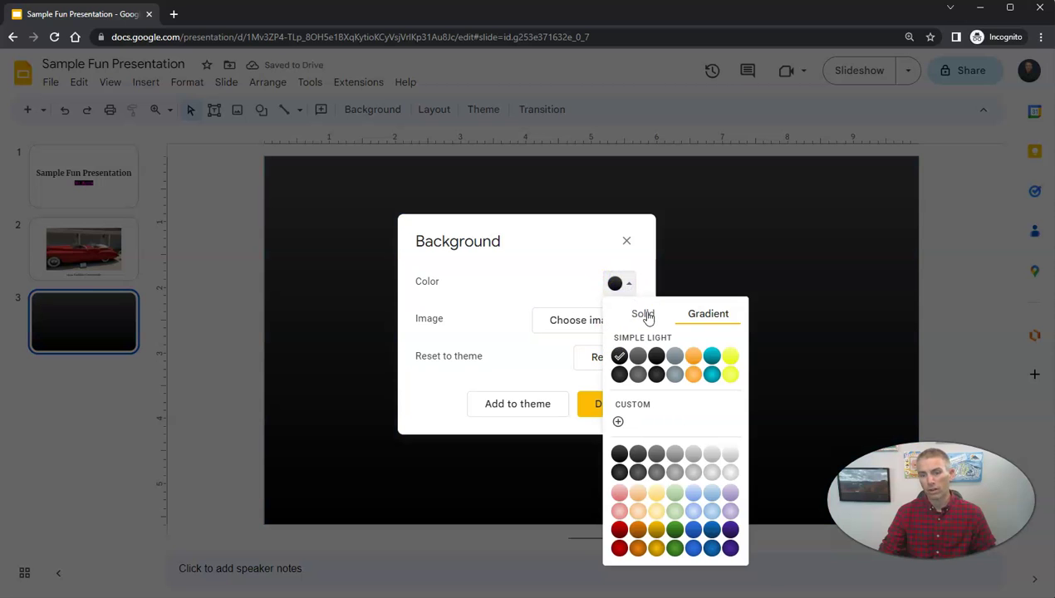
click(644, 314)
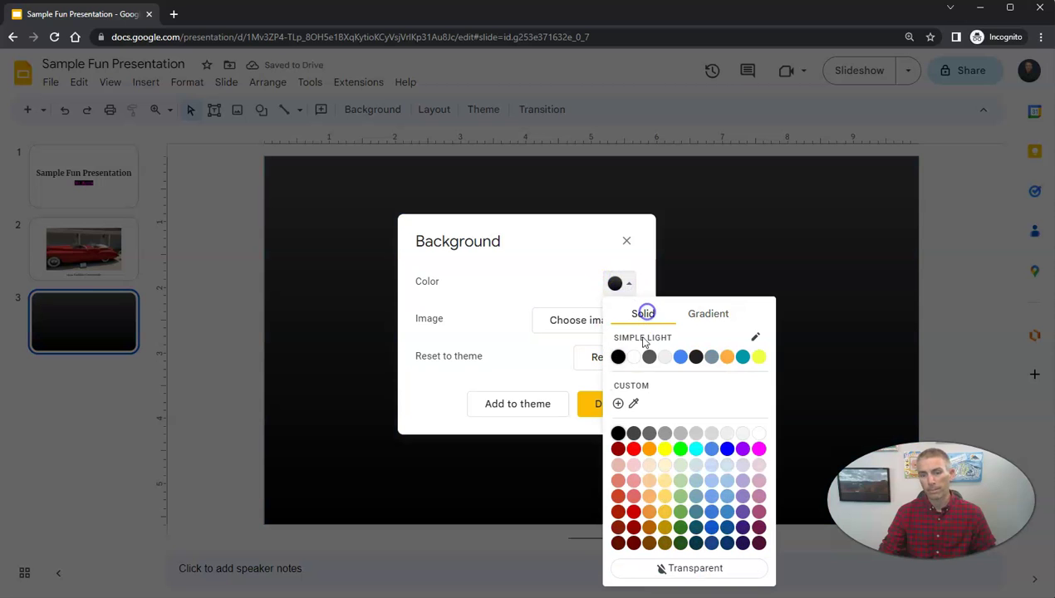
click(682, 359)
click(621, 283)
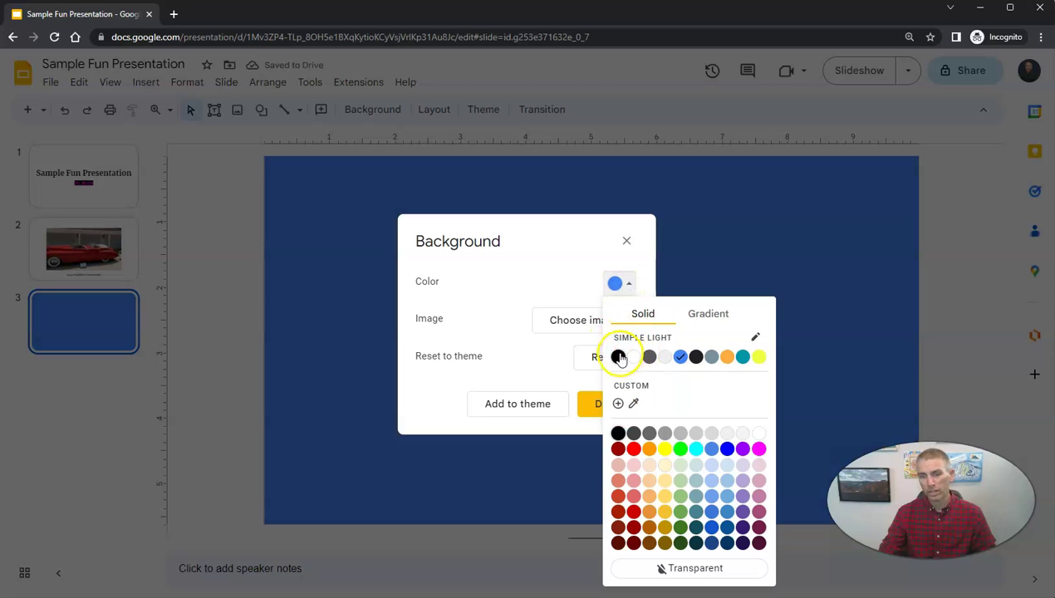
click(619, 358)
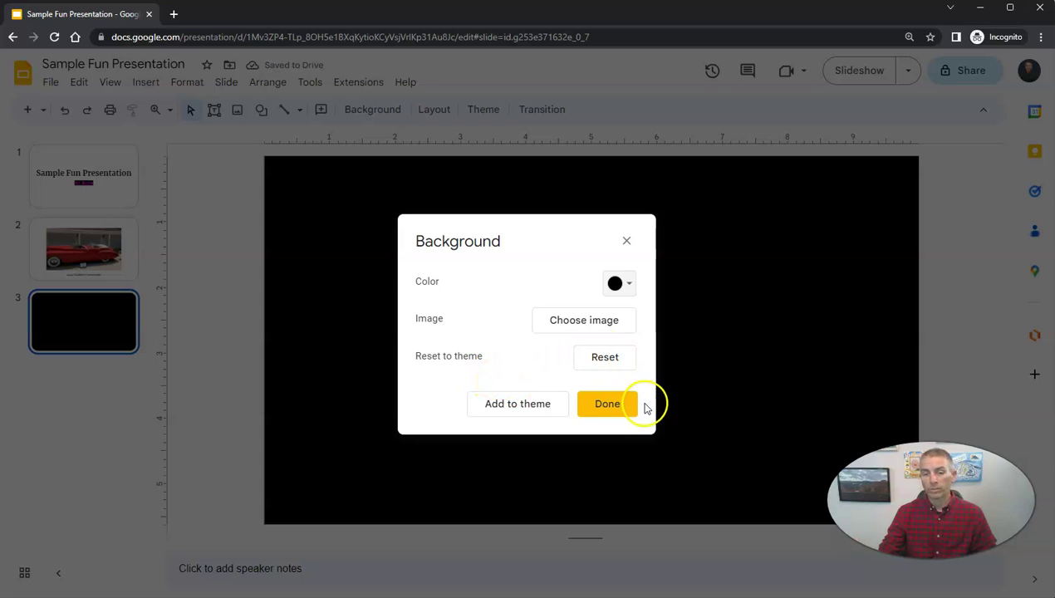
click(616, 412)
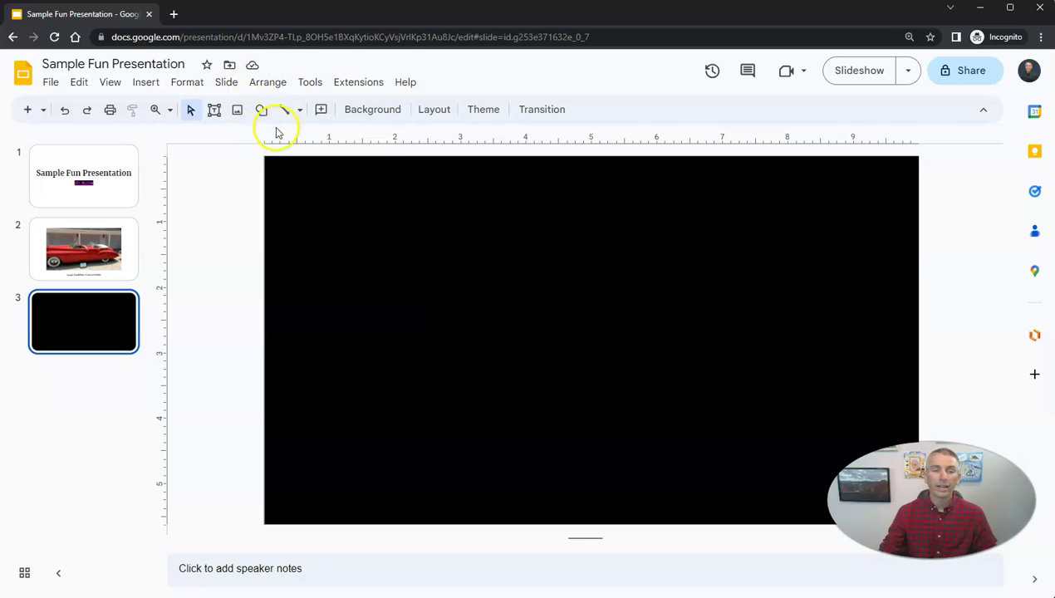
Search Google Images for "map of north america" as a background image for the third slide.
click(358, 111)
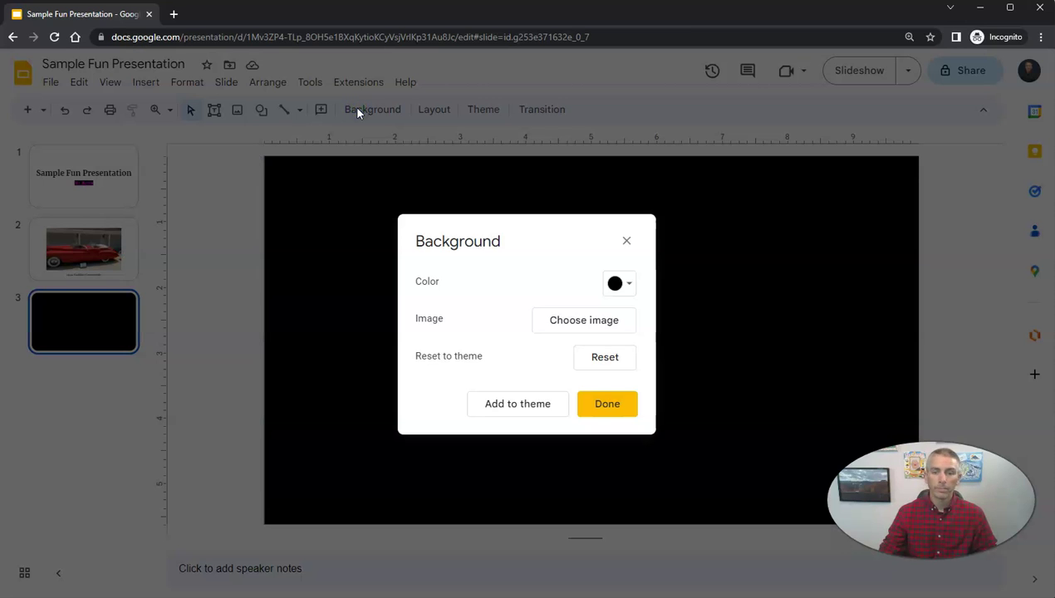
click(607, 322)
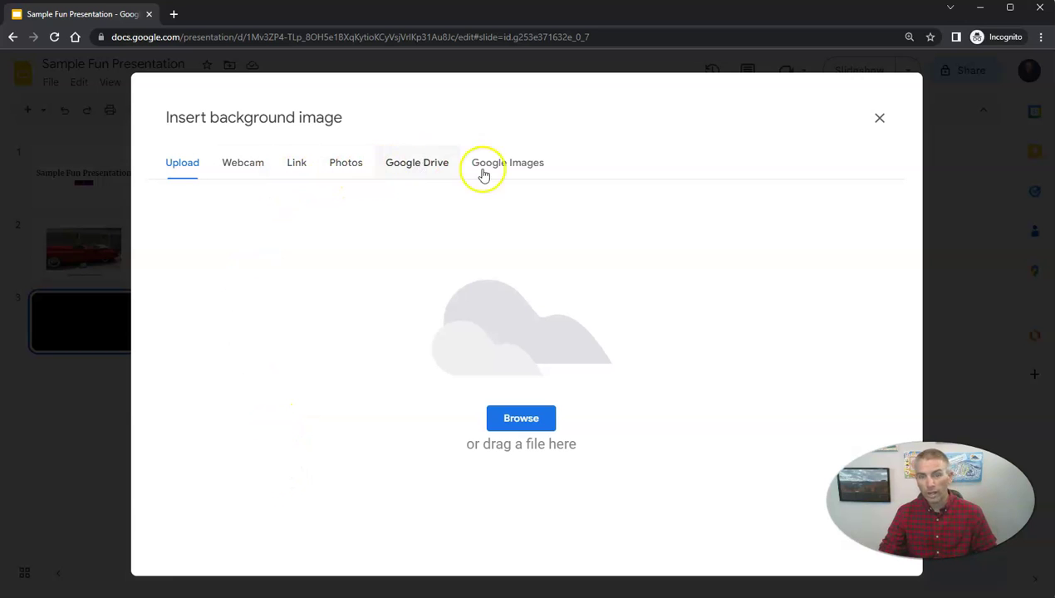
click(529, 168)
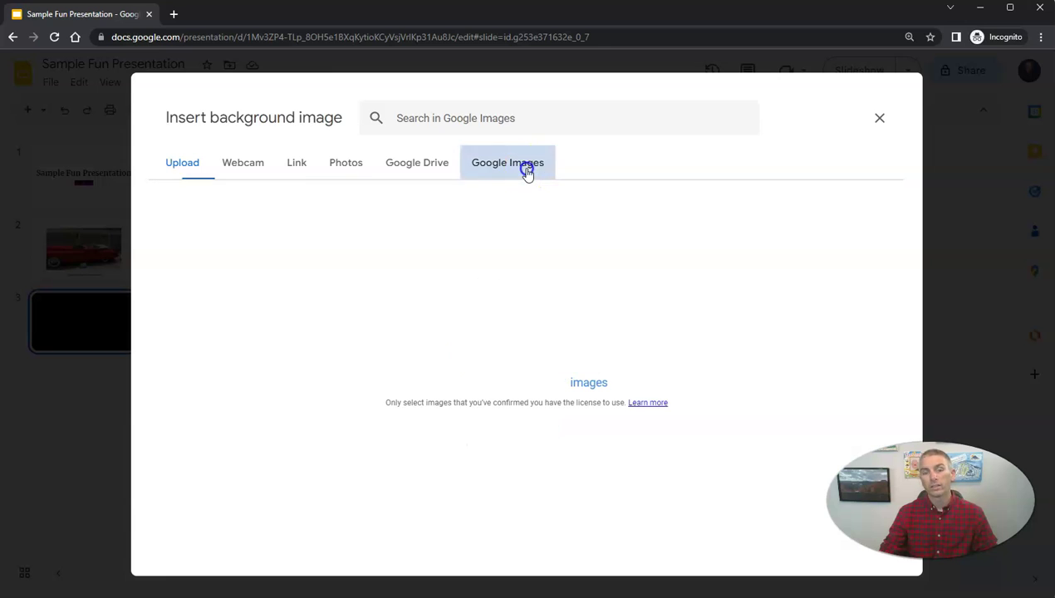
click(510, 117)
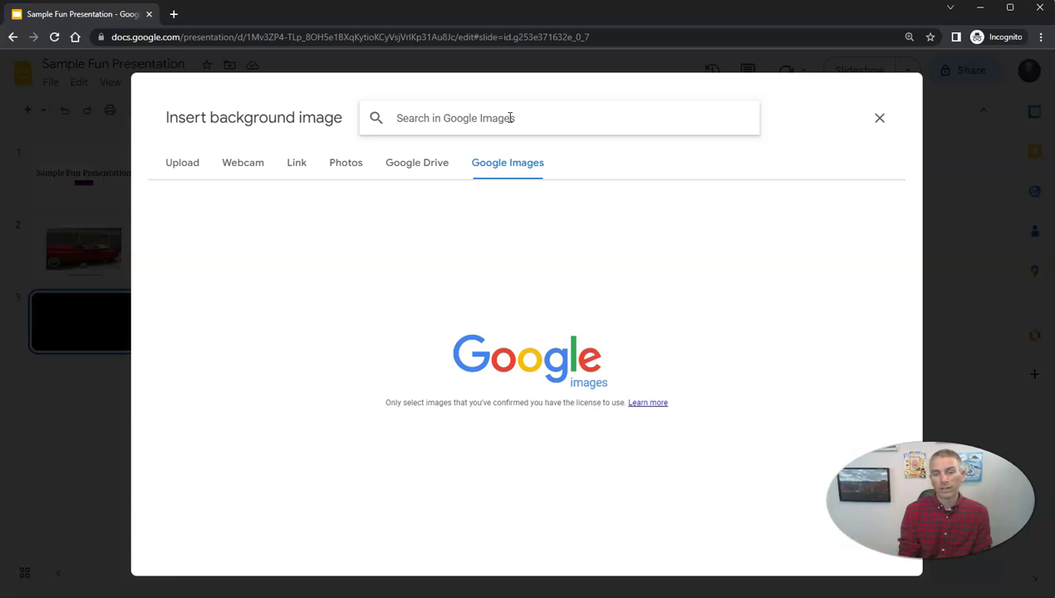
text(map of b)
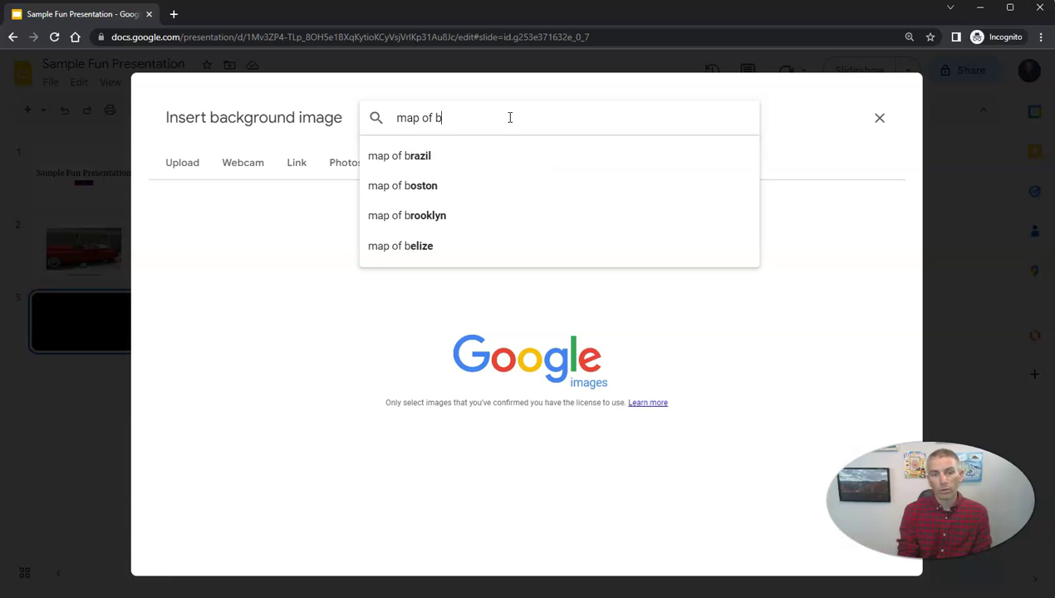
text(orth america)
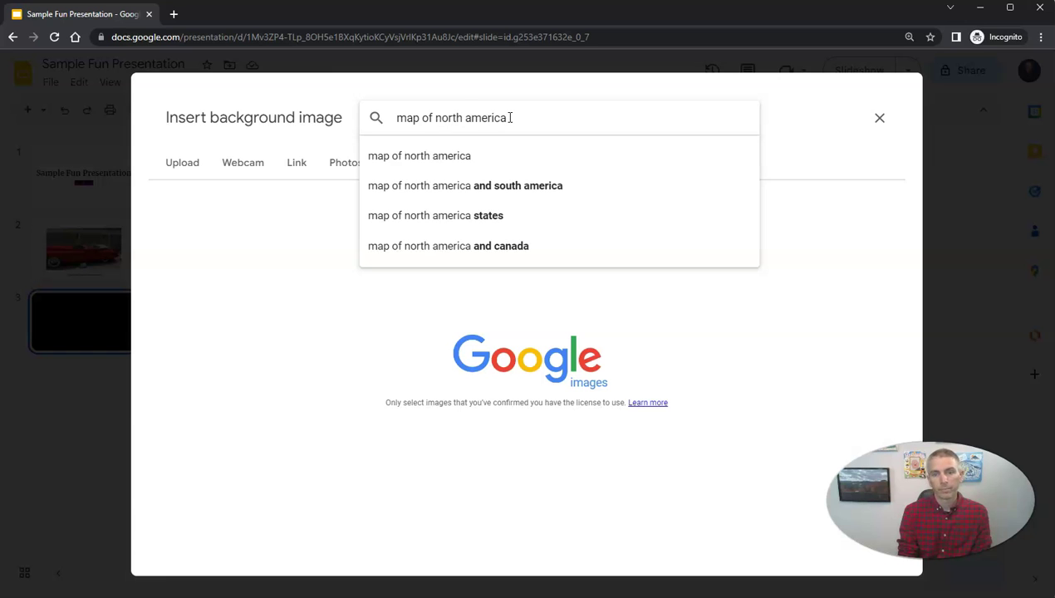
key(Return)
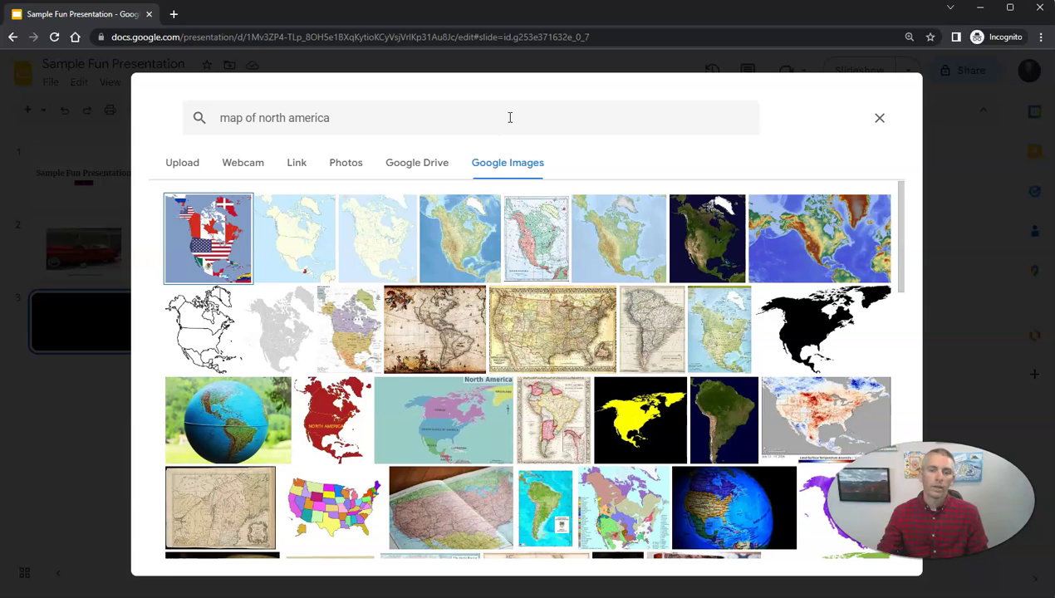
Apply the pale North America map with thin border lines as the third slide's background image.
click(360, 257)
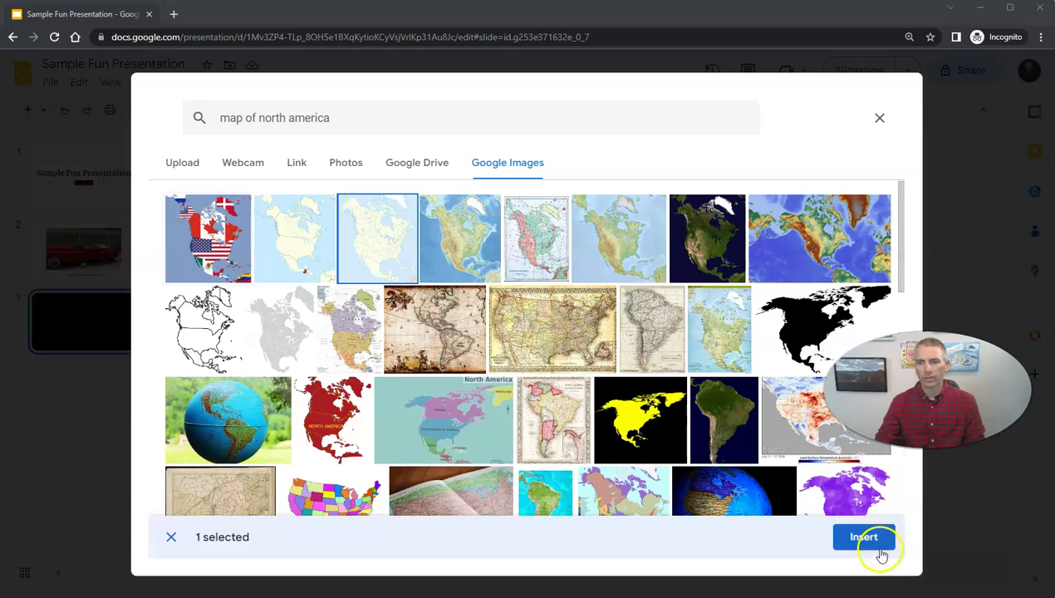
click(872, 539)
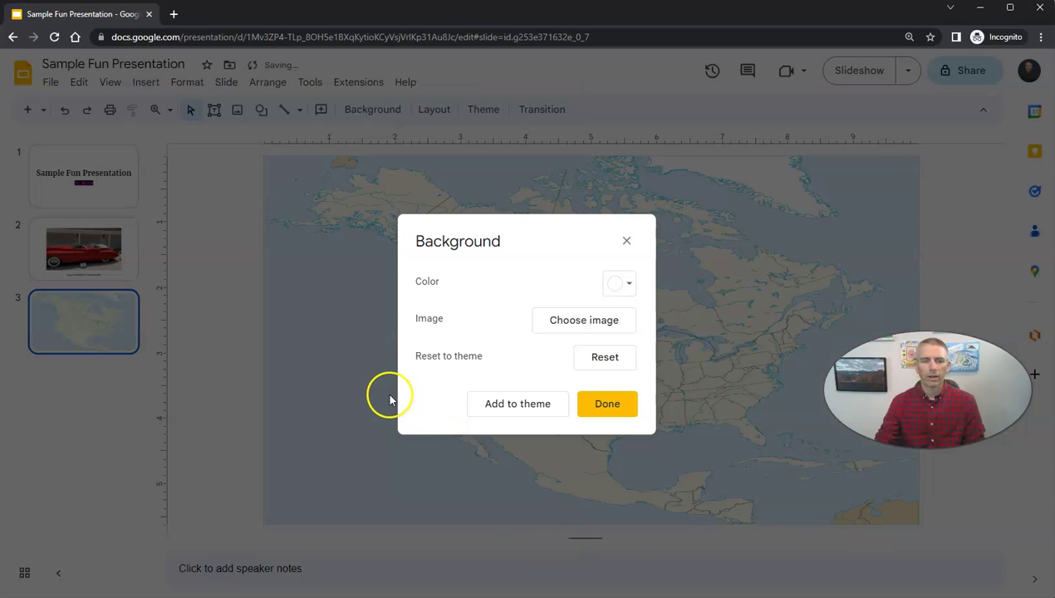
click(612, 410)
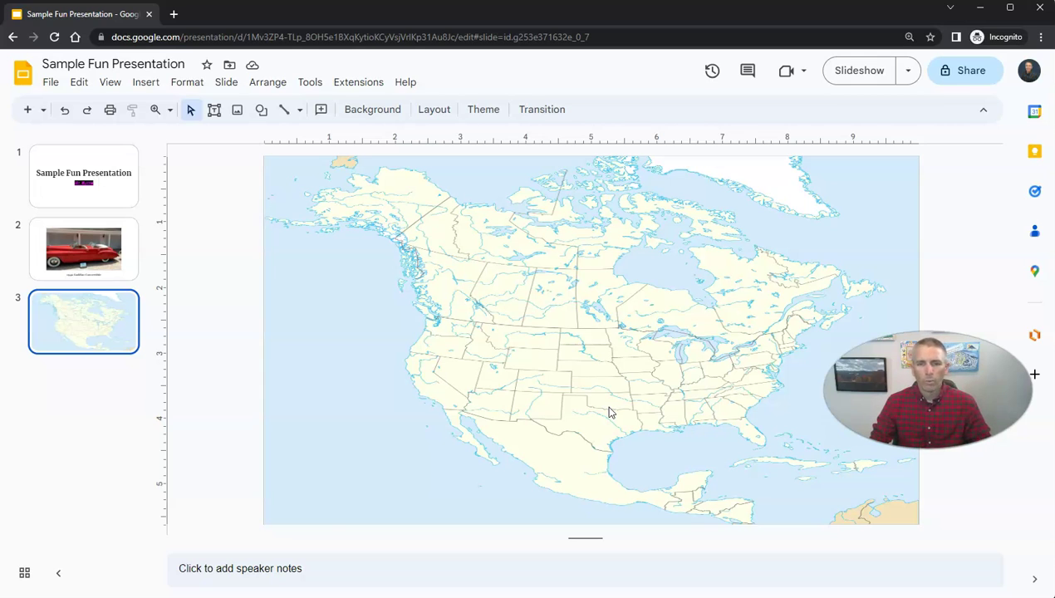
Replace the third slide's background image with the wide colored relief map from the "map of north america" image results.
click(372, 109)
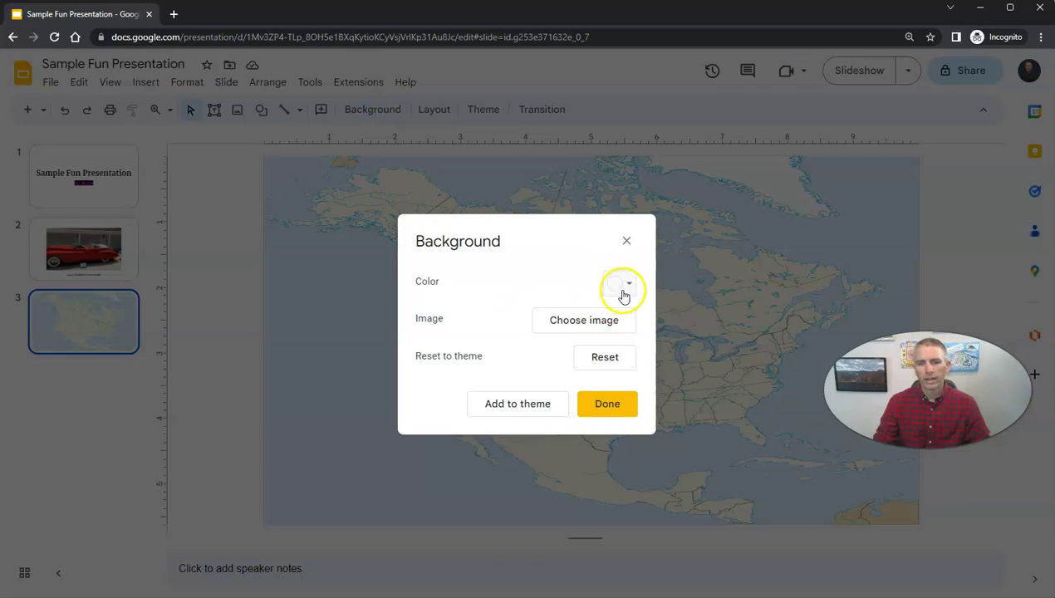
click(607, 323)
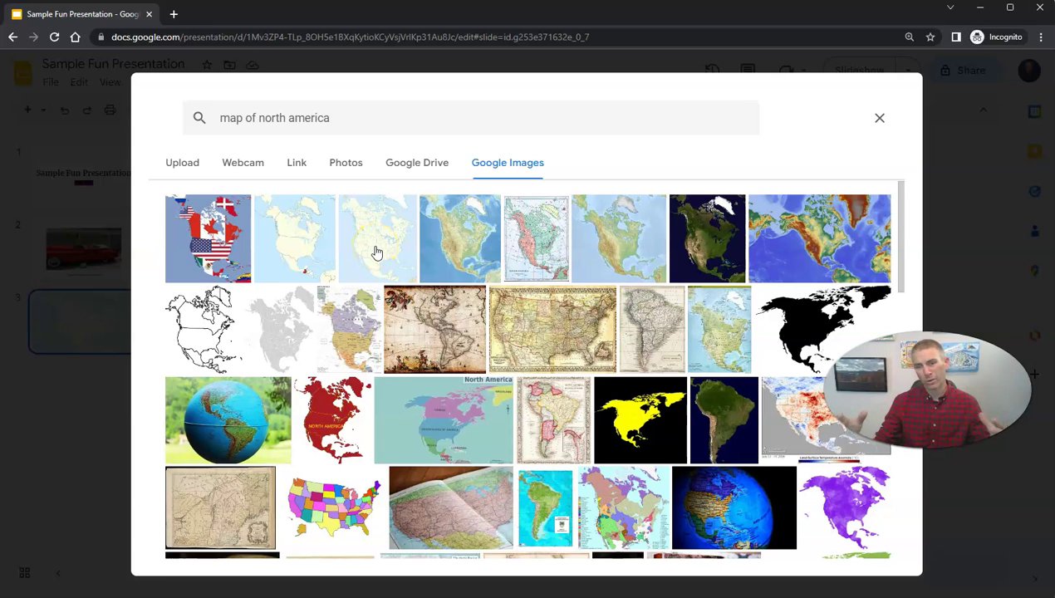
click(805, 252)
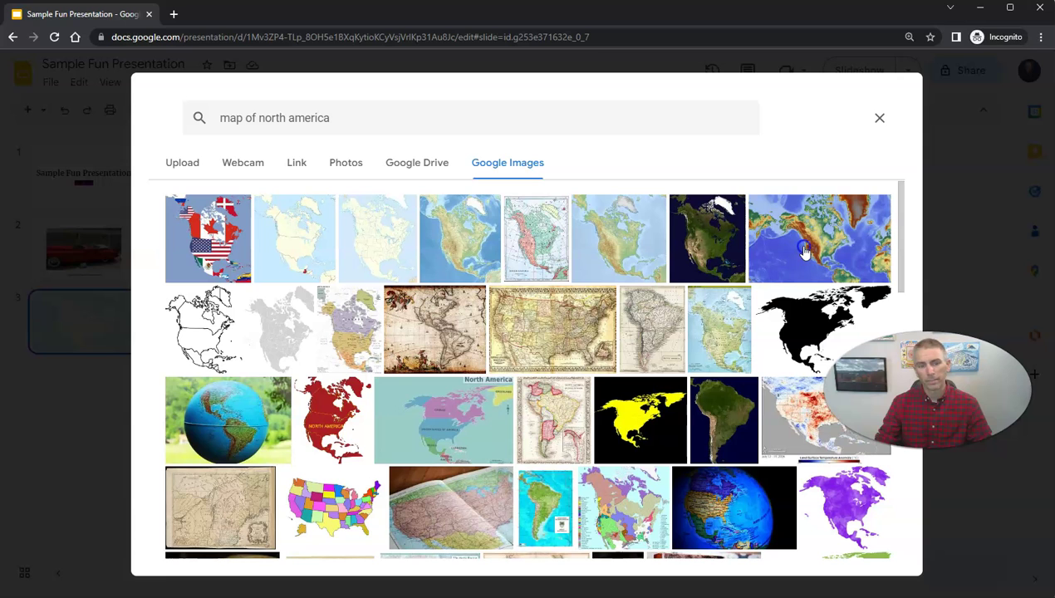
click(804, 252)
click(864, 537)
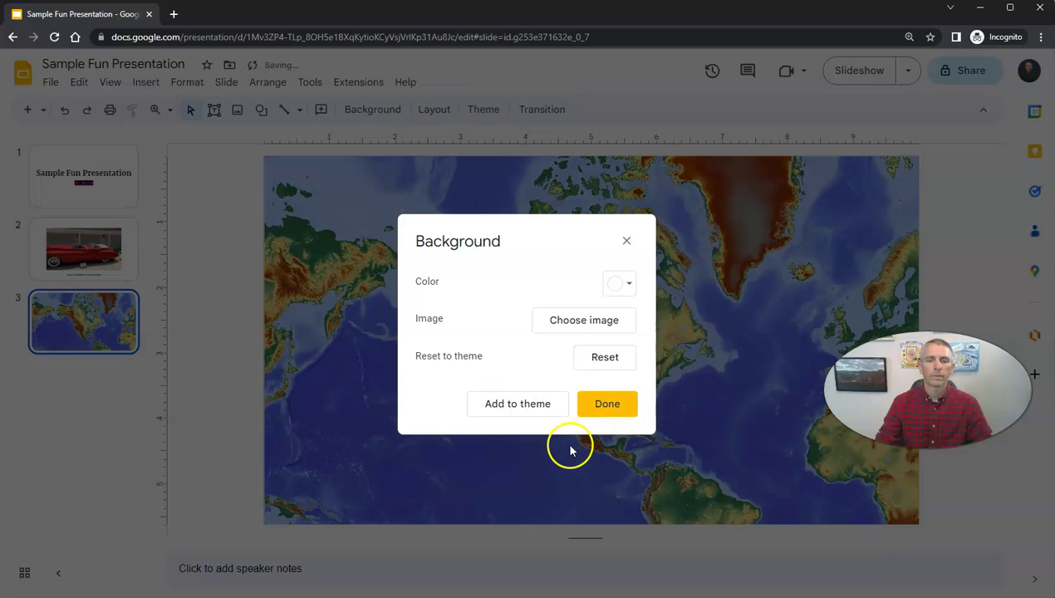
click(606, 405)
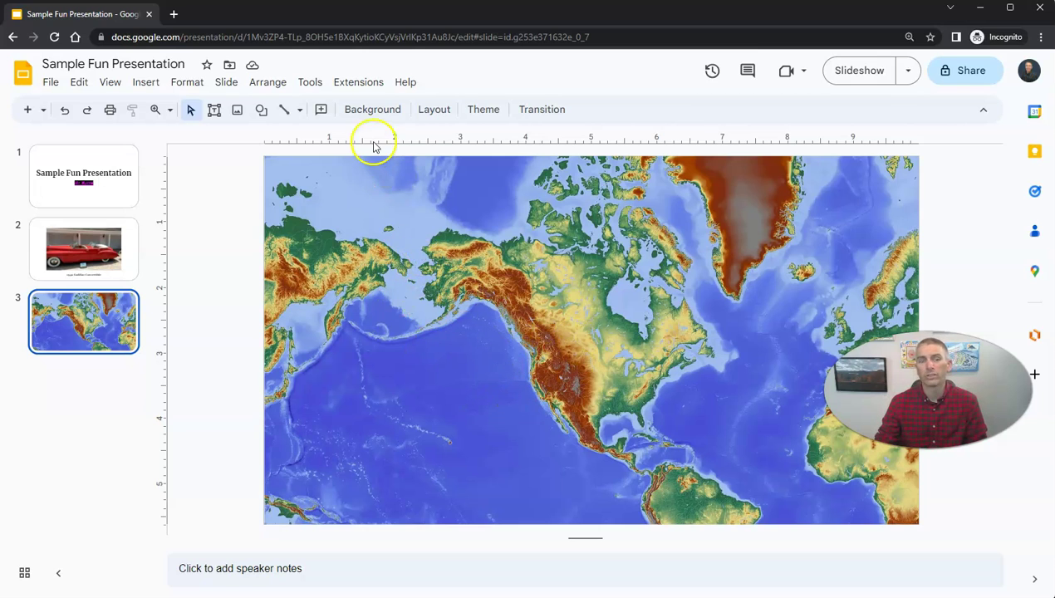
Insert the image file "2012-03-22_15-33-35_640 (1)" from the computer's Pictures & Videos for Demos folder onto the third slide.
click(239, 113)
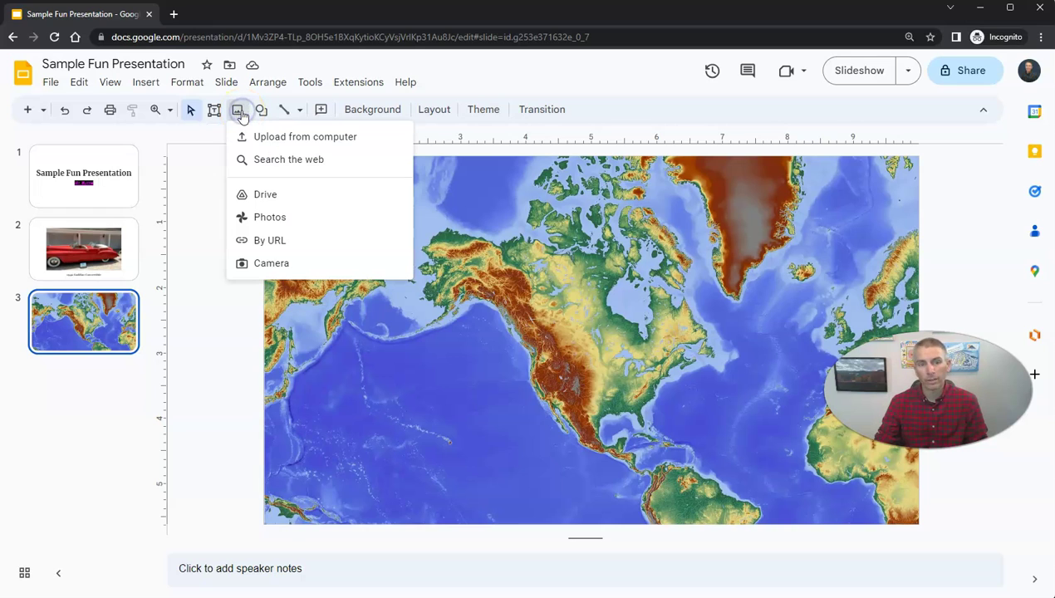
click(280, 140)
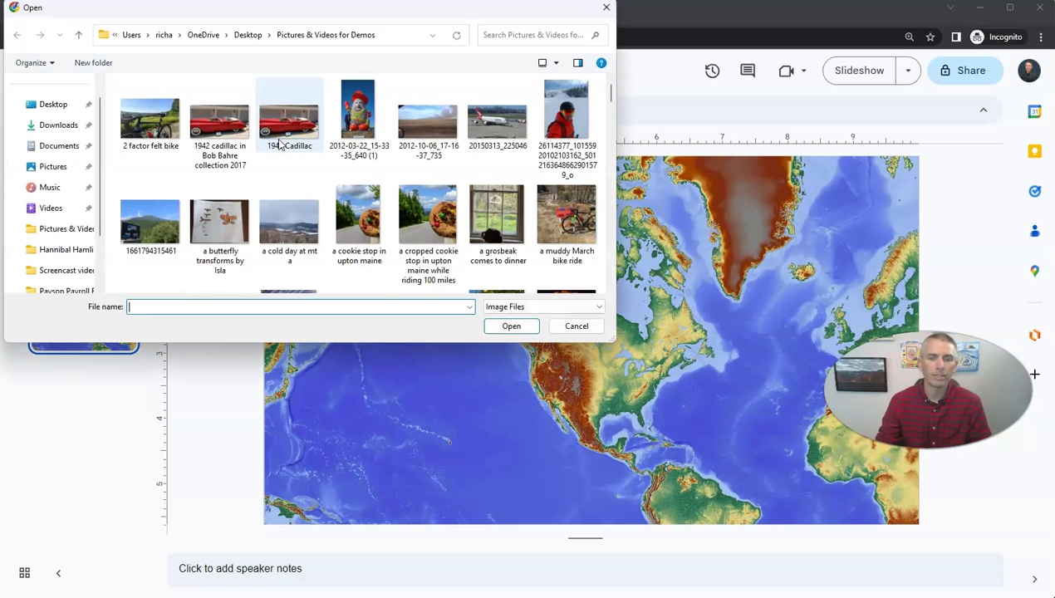
click(285, 141)
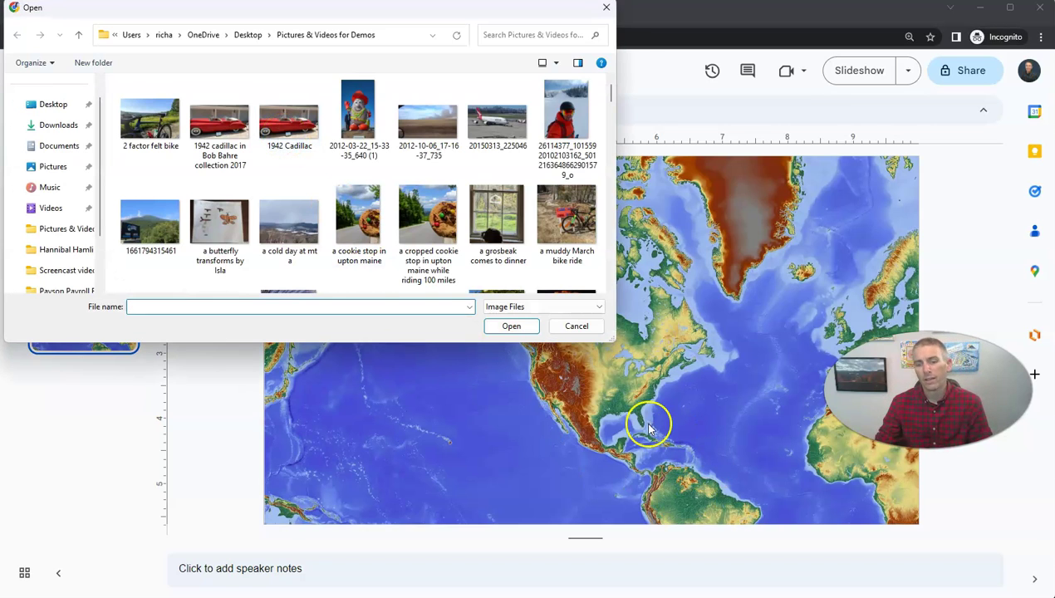
click(364, 127)
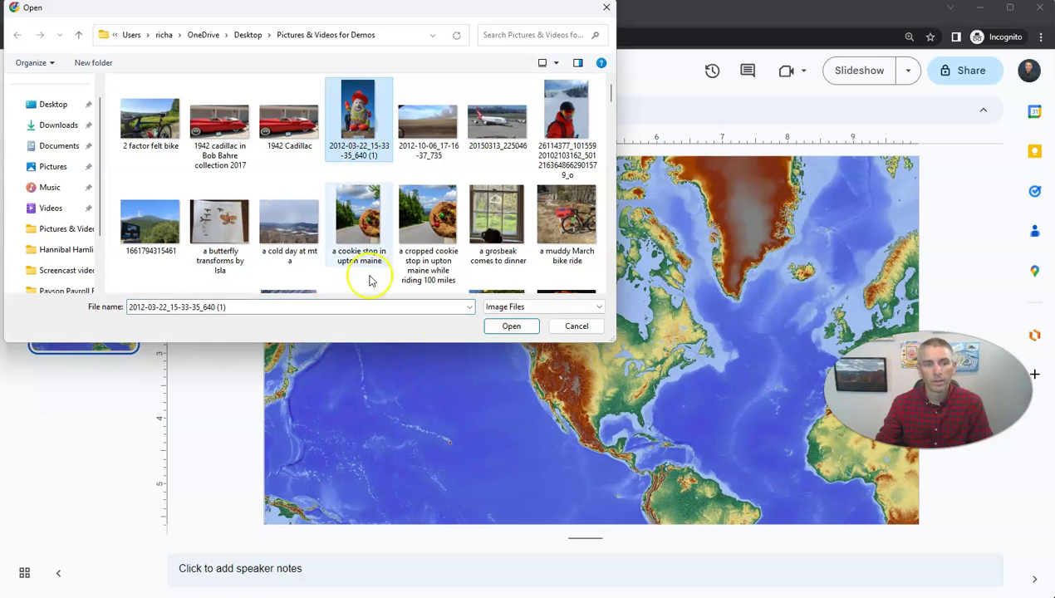
click(522, 328)
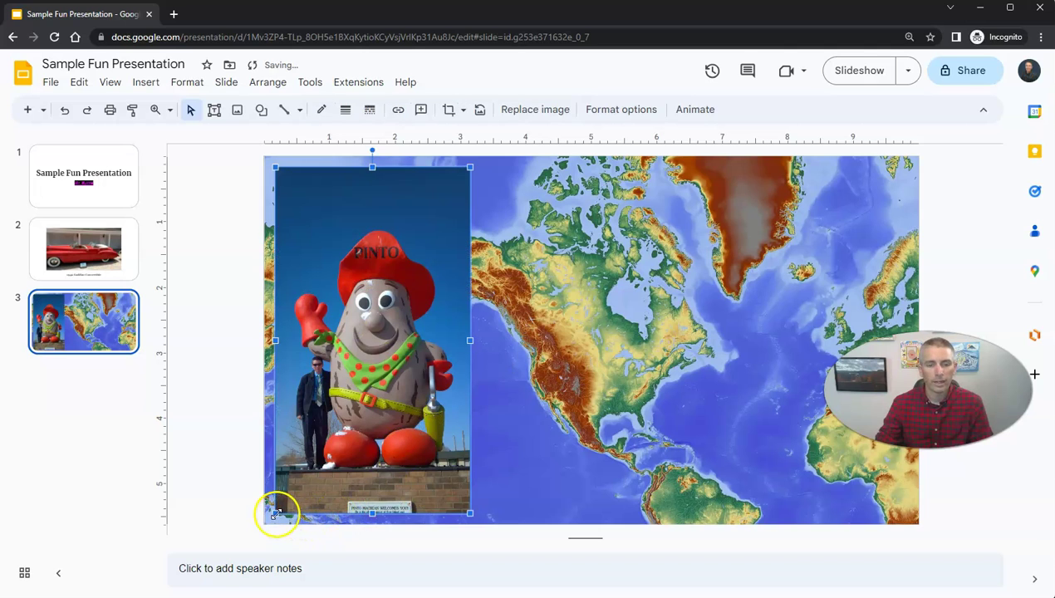
Shrink the inserted photo to about 2.4 inches wide and move it just left of the slide's center.
drag(275, 513, 312, 449)
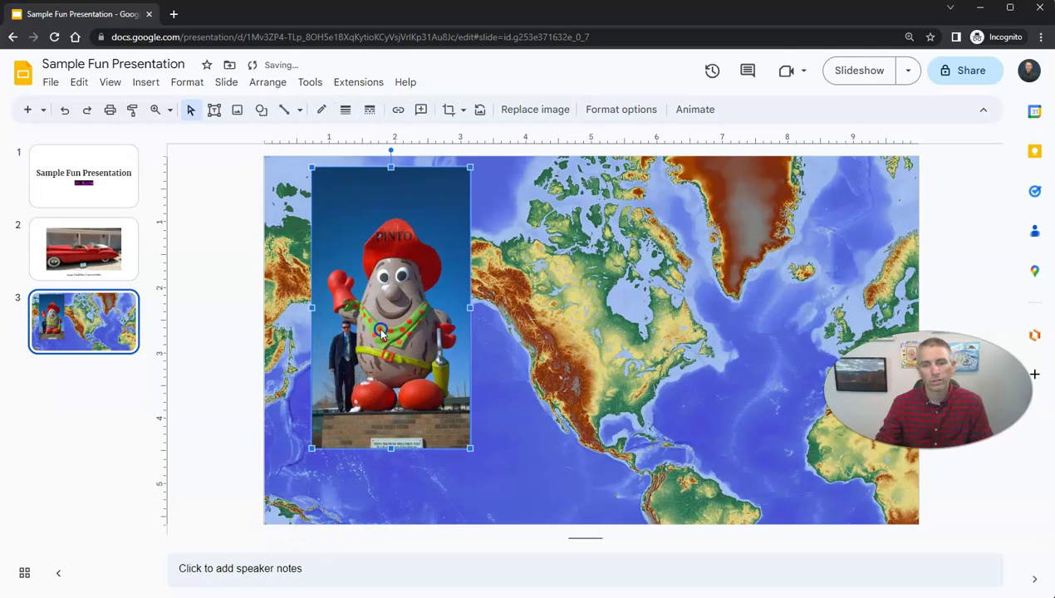
drag(381, 330, 455, 365)
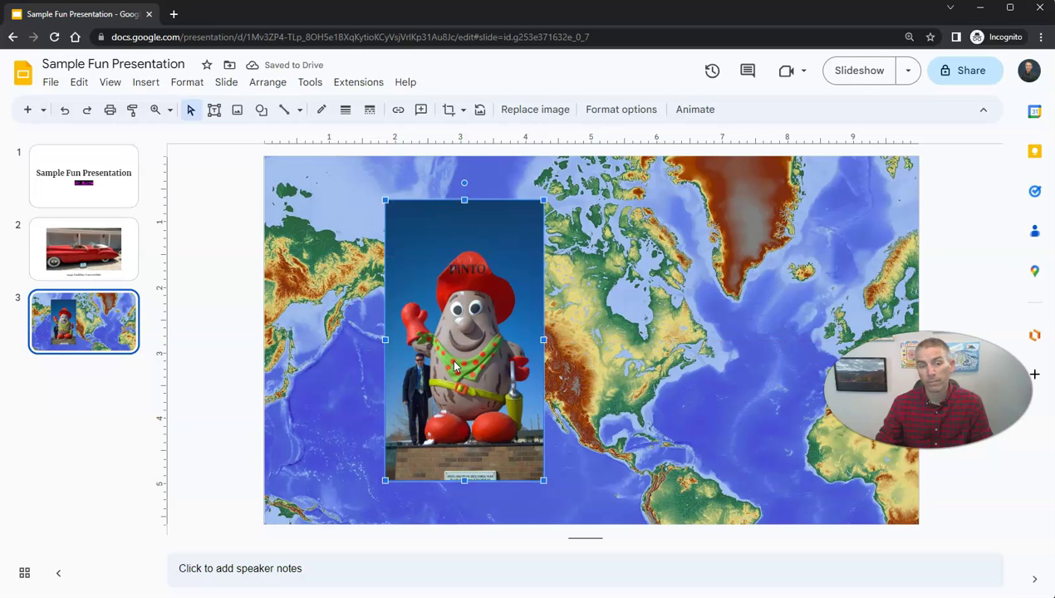
click(371, 497)
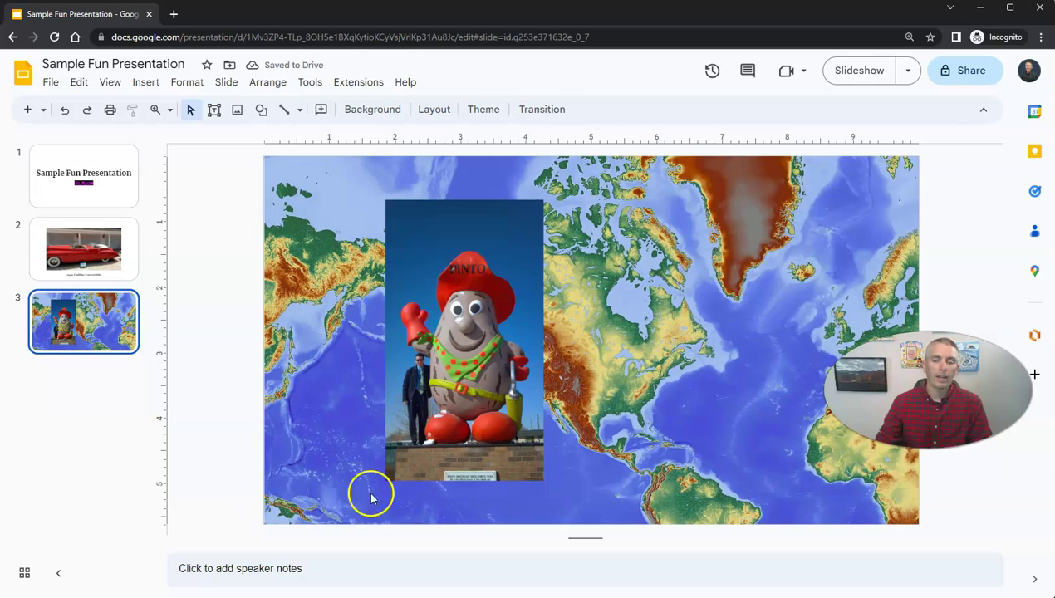
Add a text box beside the photo, near the slide's upper right, reading "This a map with a picture over it.".
click(215, 109)
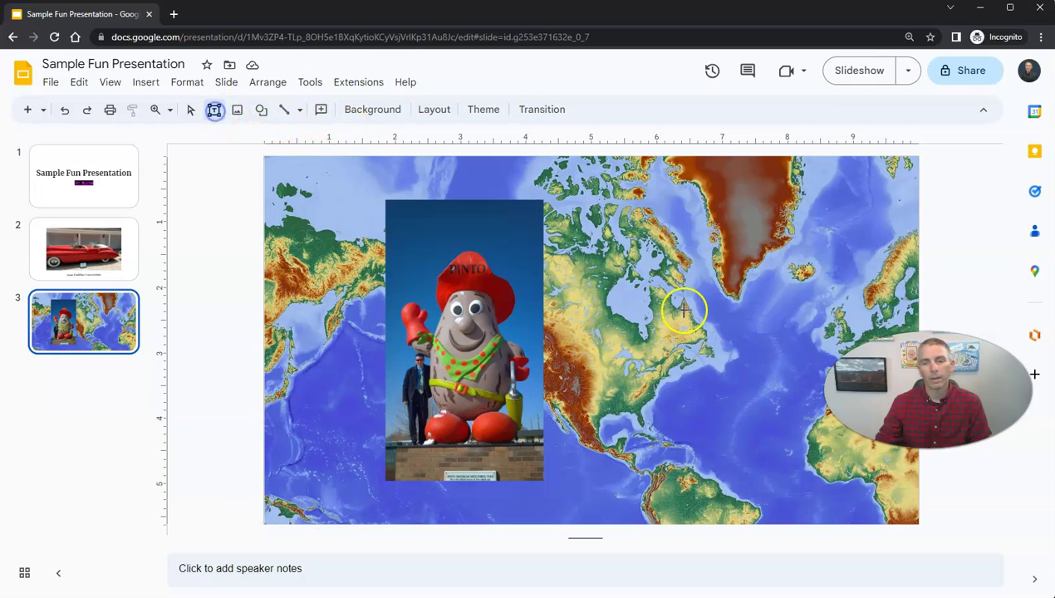
drag(590, 208, 903, 266)
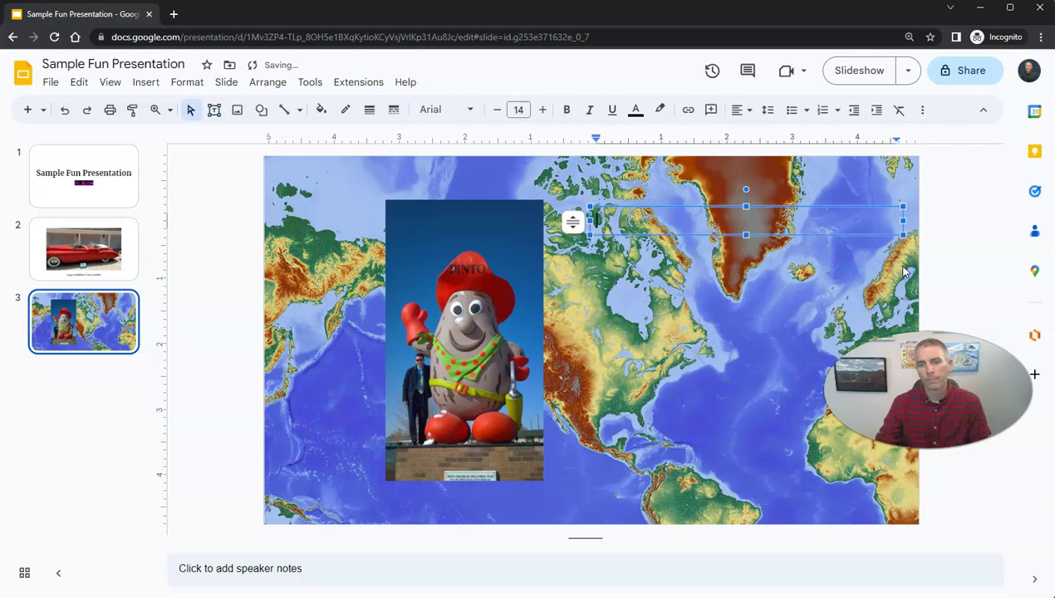
text(This)
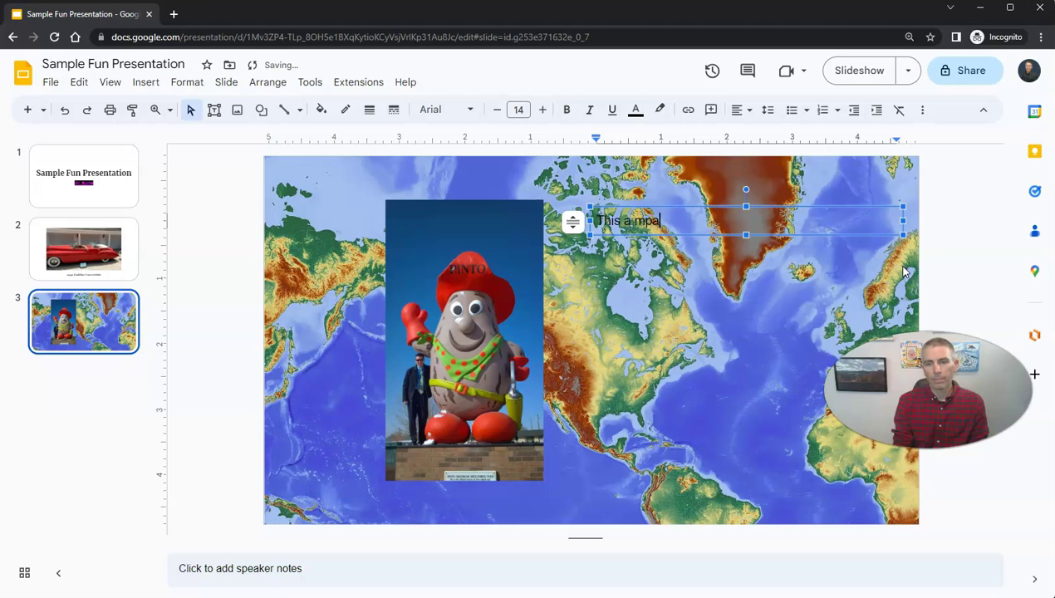
text( a map with a picture over it.)
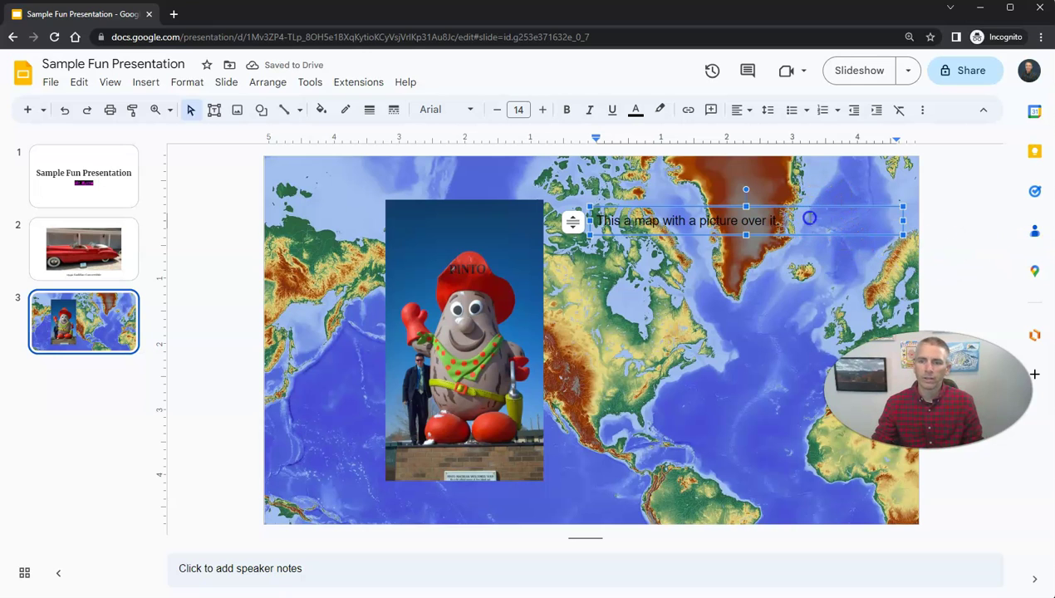
Make the text box's sentence bold, with a black highlight and blue text color.
triple_click(810, 217)
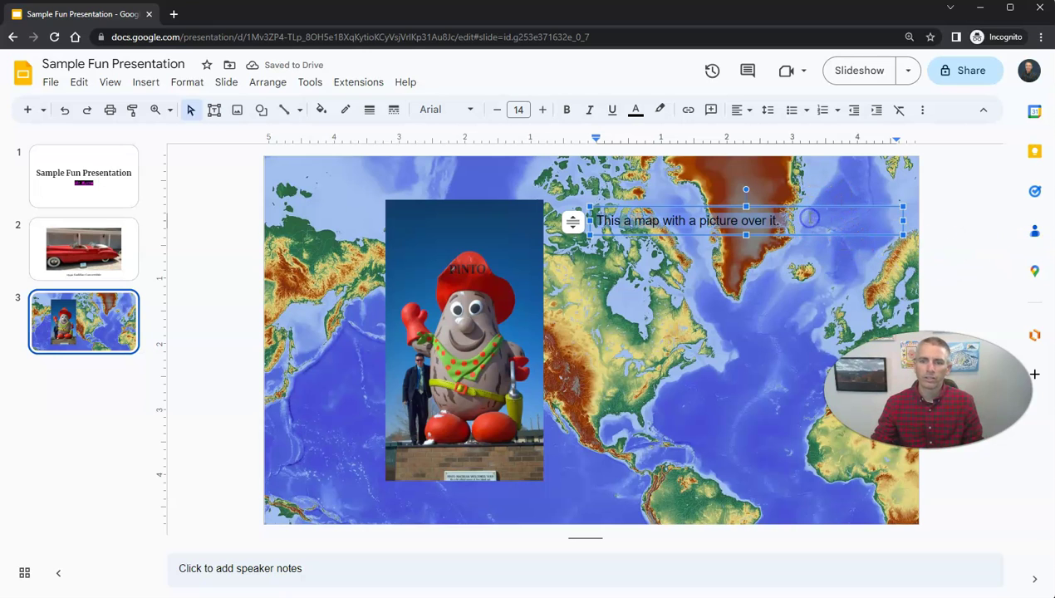
click(565, 111)
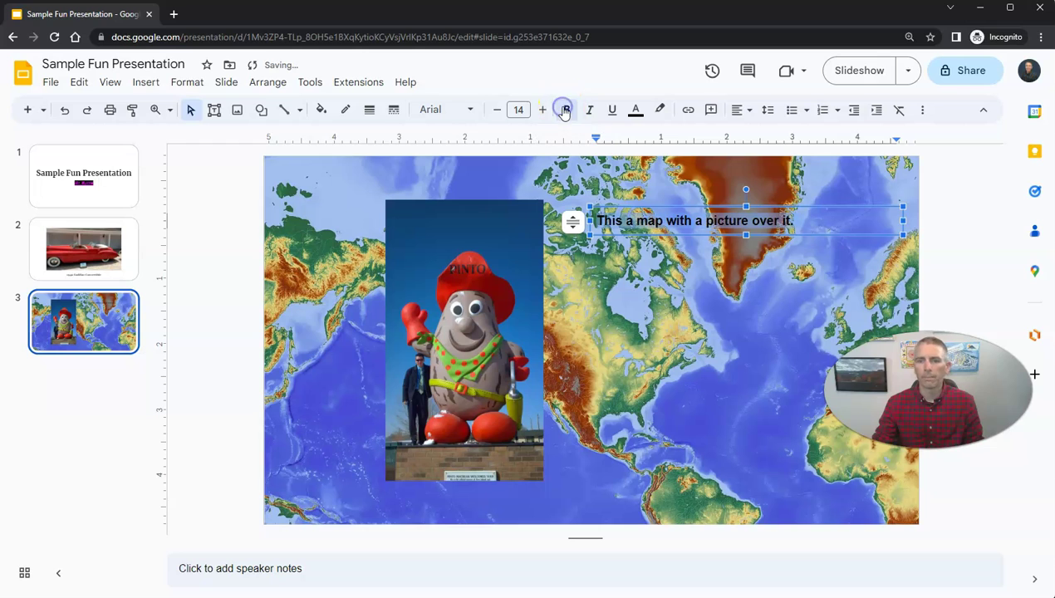
click(660, 110)
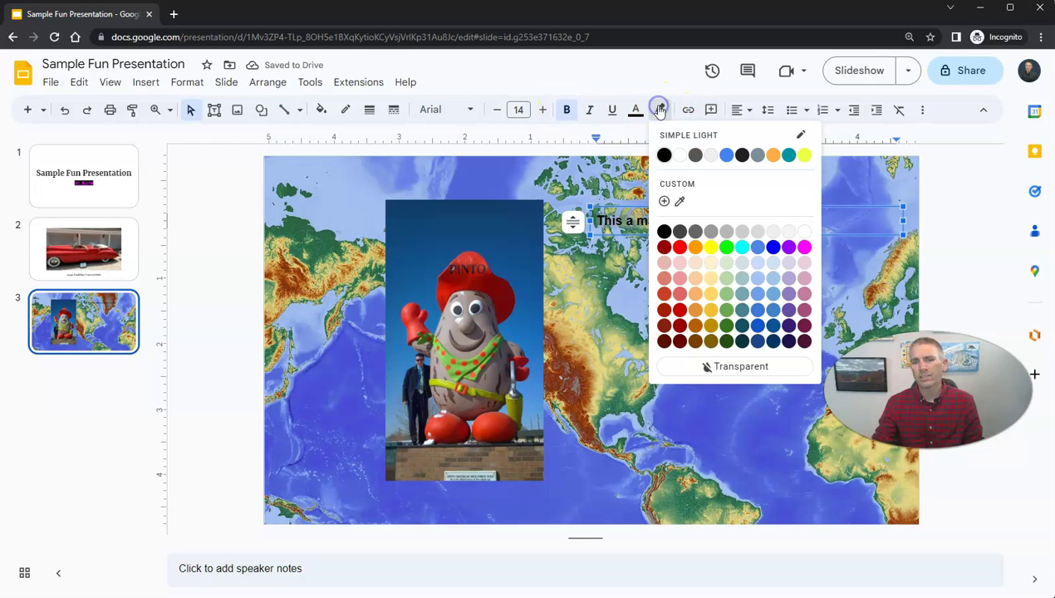
click(665, 156)
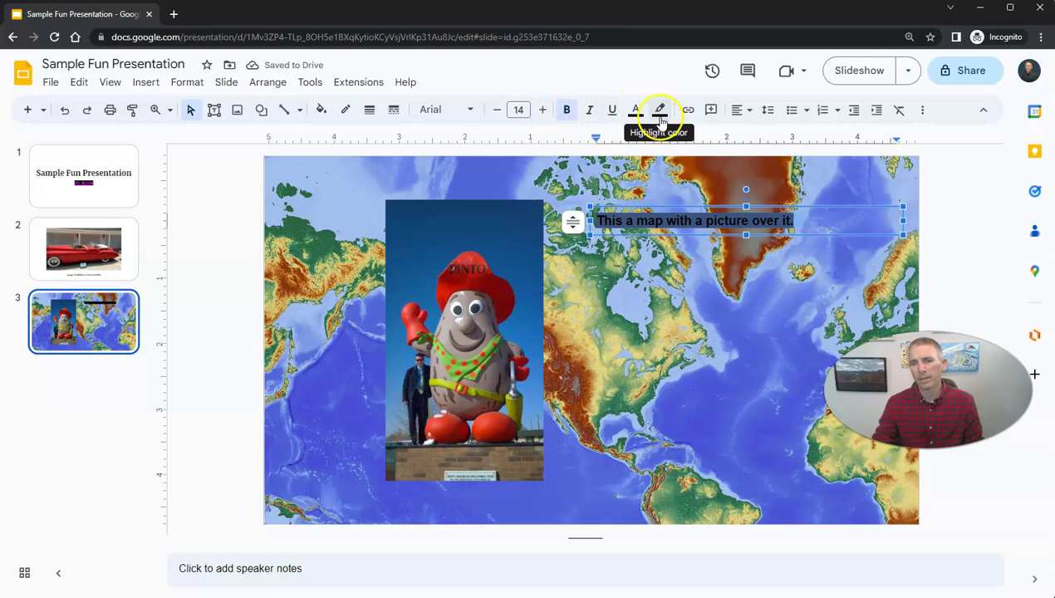
click(636, 110)
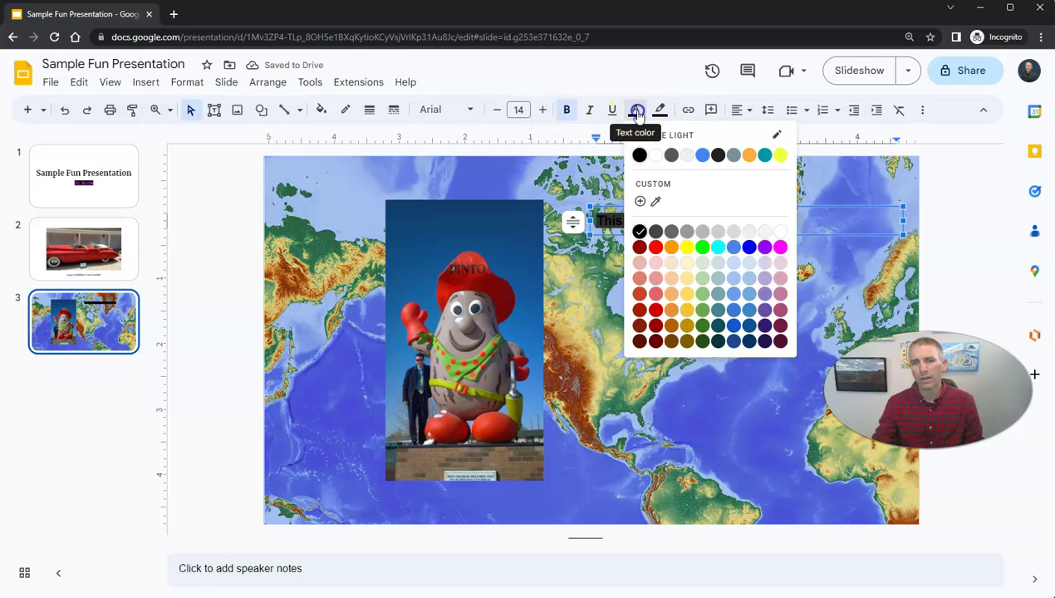
click(703, 158)
click(714, 253)
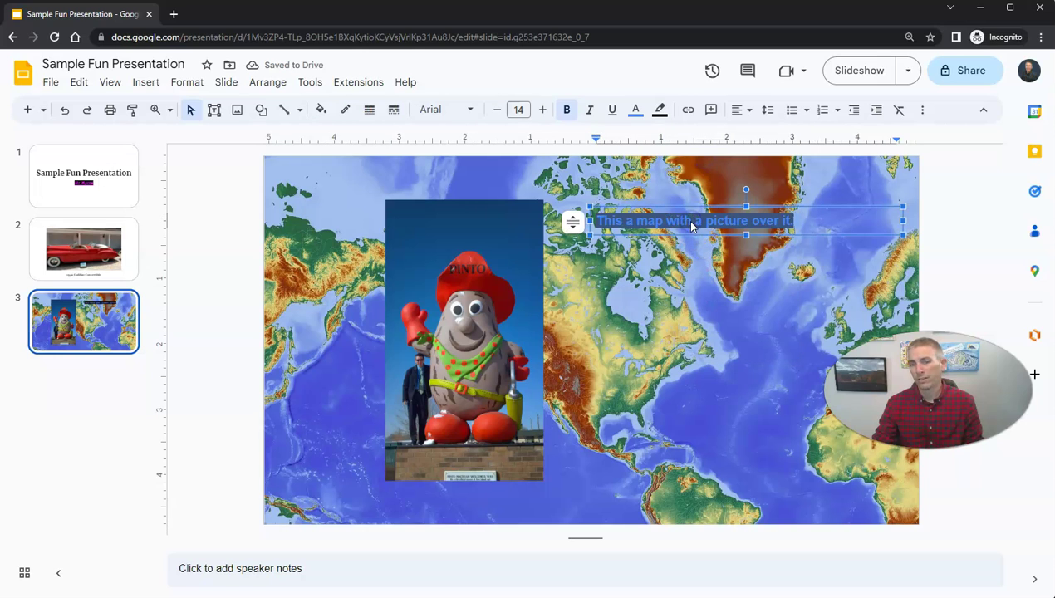
Increase the blue sentence's font size to 37.
click(543, 110)
click(544, 111)
click(543, 111)
click(543, 110)
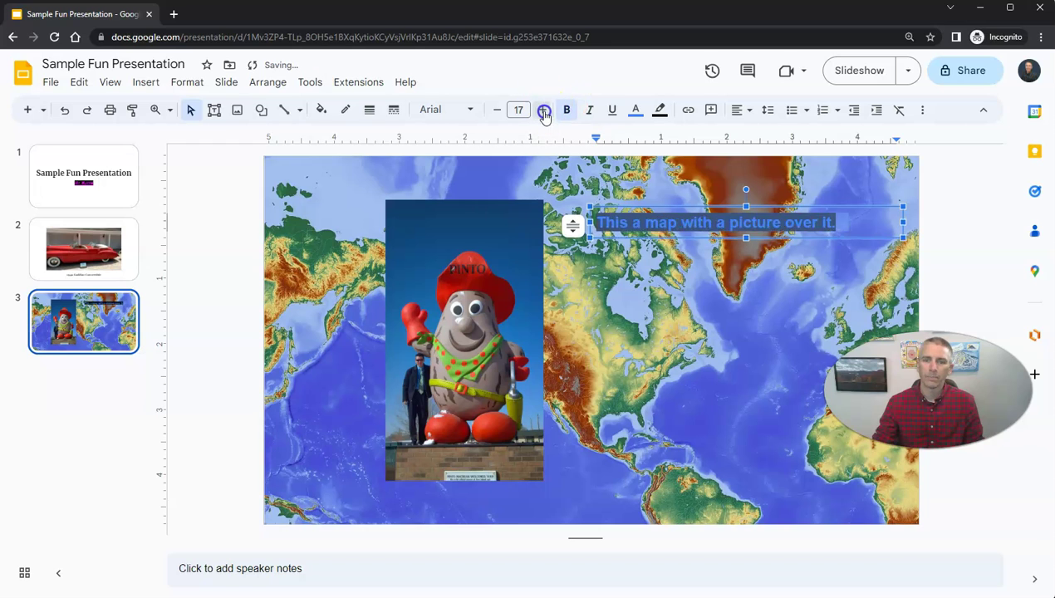
click(543, 111)
click(543, 110)
click(543, 110)
click(543, 110)
click(544, 111)
click(544, 111)
click(544, 110)
click(543, 110)
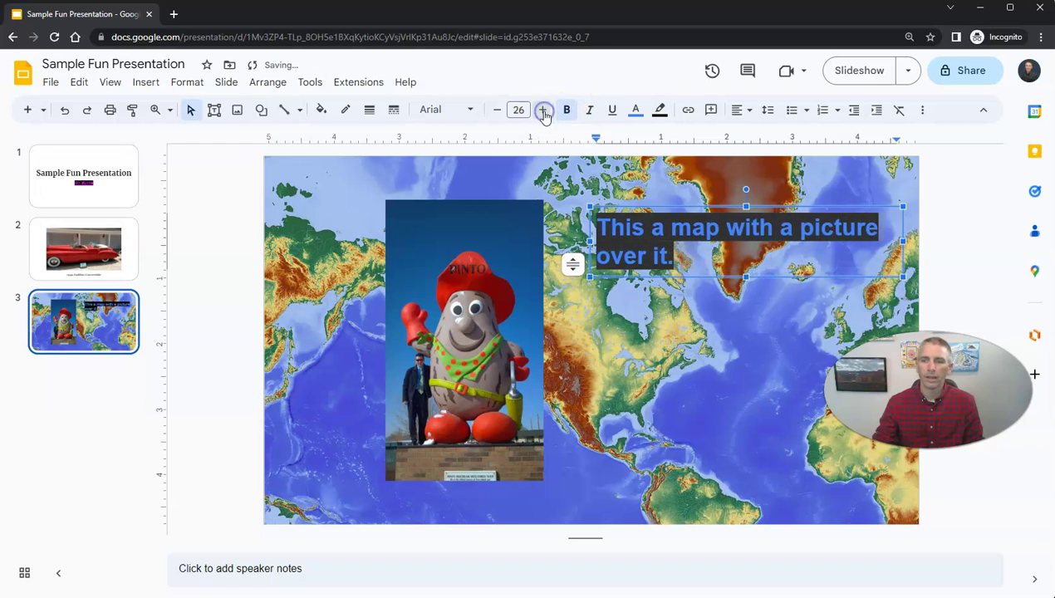
click(543, 110)
click(543, 110)
click(544, 111)
click(544, 111)
click(543, 111)
click(544, 110)
click(543, 110)
click(544, 110)
click(543, 111)
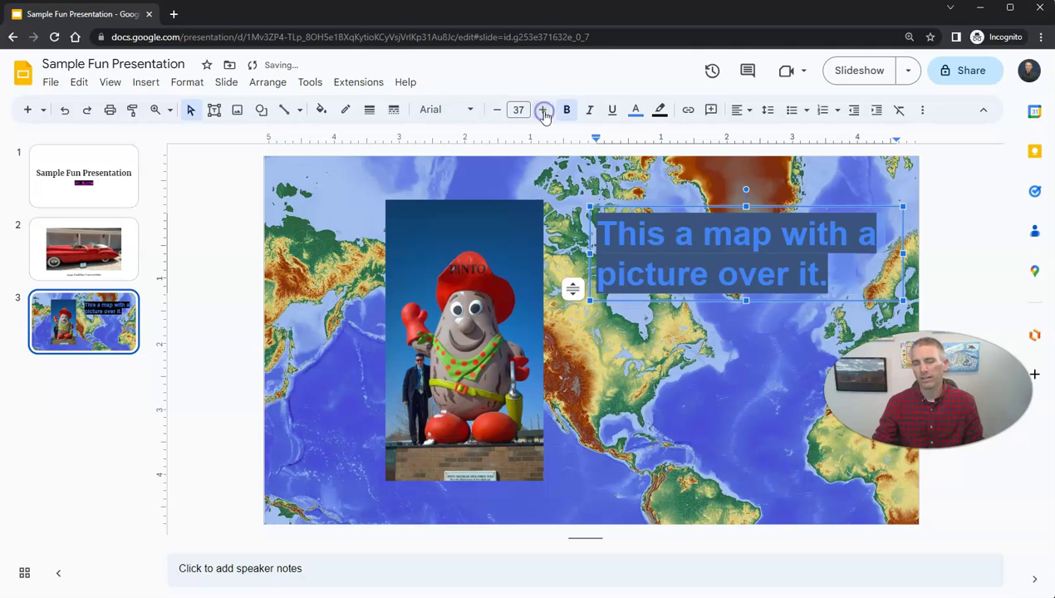
click(993, 246)
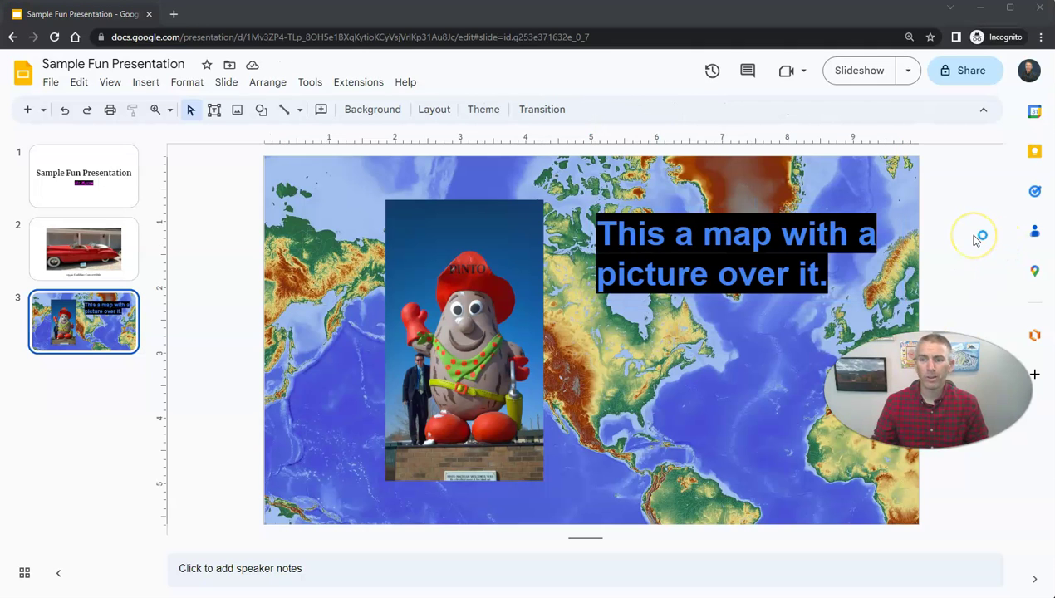
Start the full-screen slideshow from the third slide.
click(908, 77)
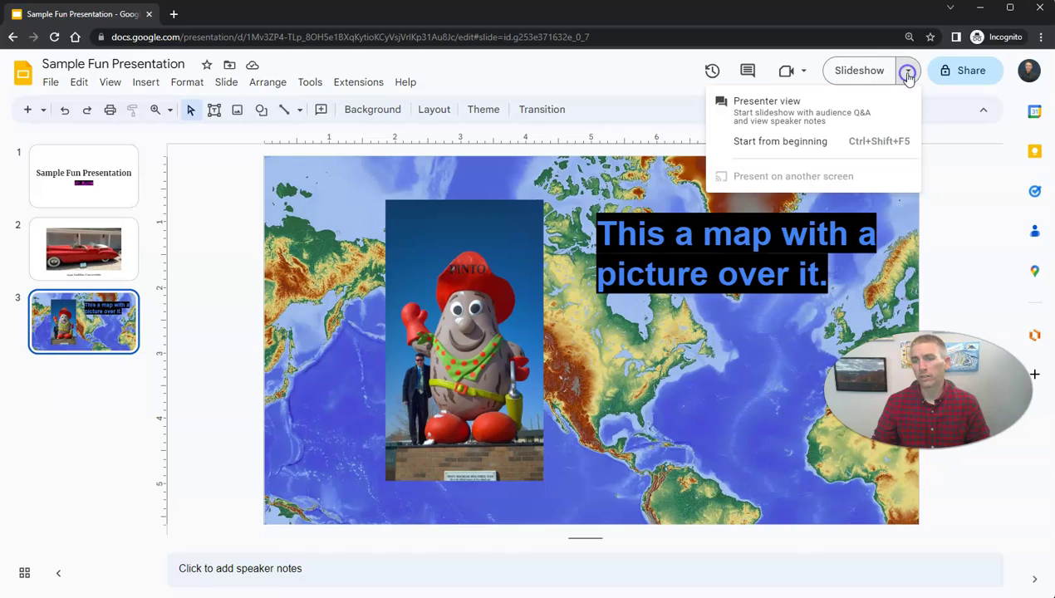
click(794, 149)
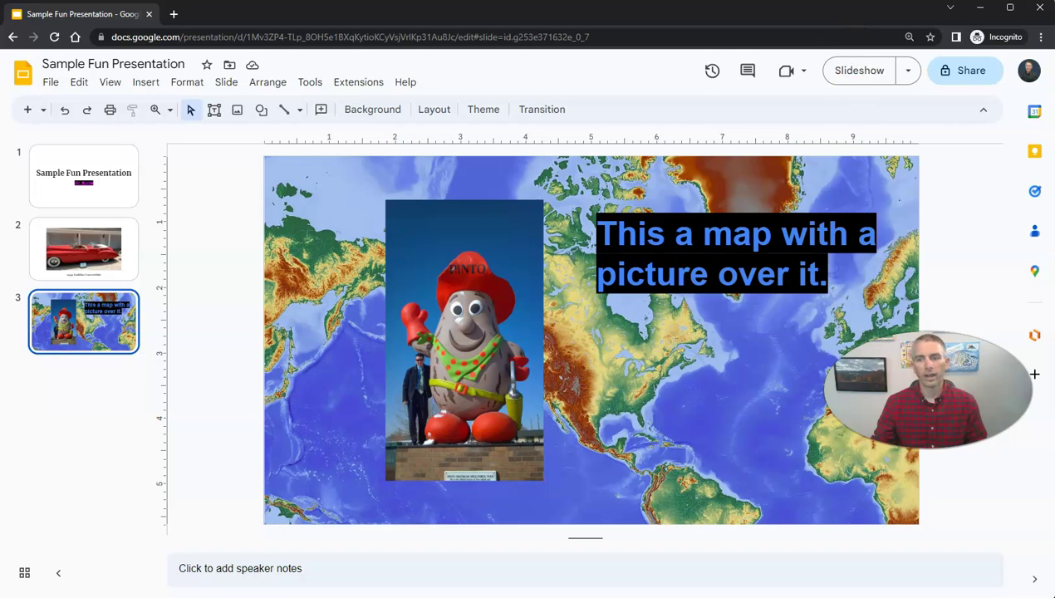
click(863, 75)
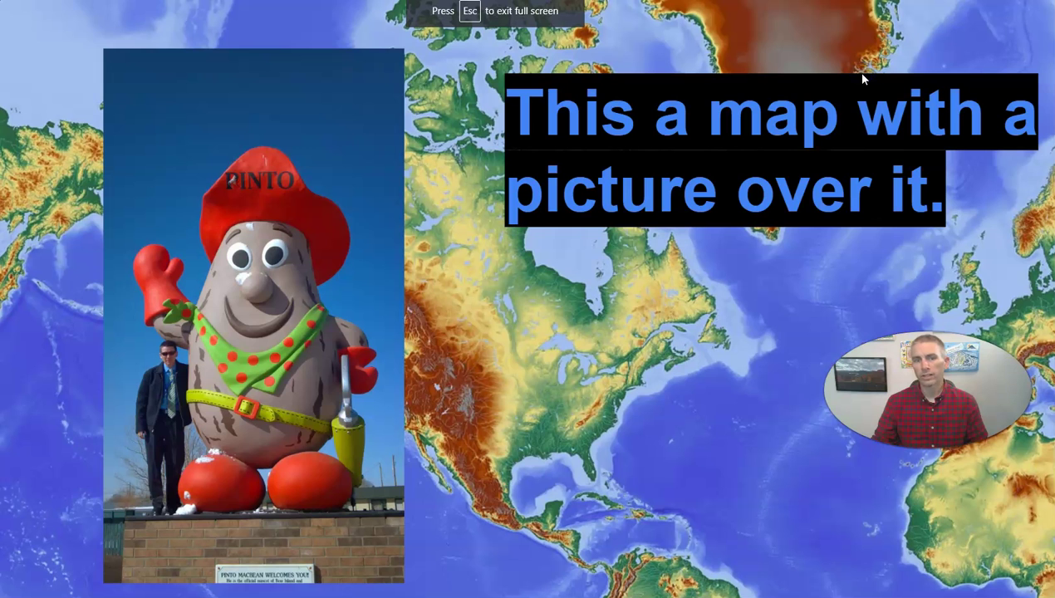